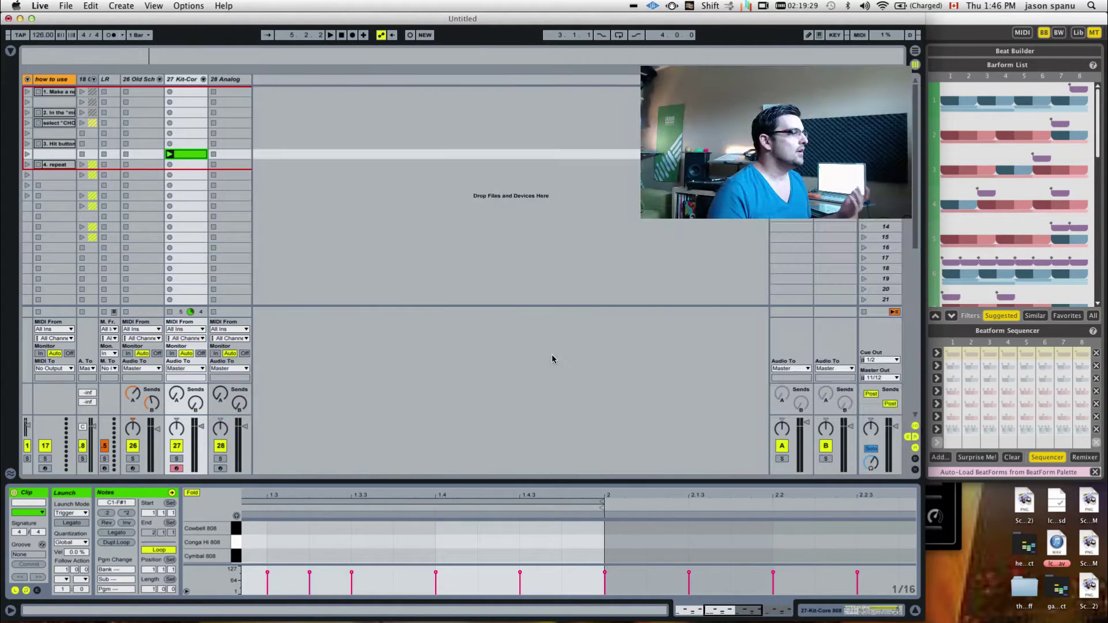
Step: Open the clip in scene 7 of the 28 Analog track and examine its chords in a temporarily enlarged note editor
click(227, 155)
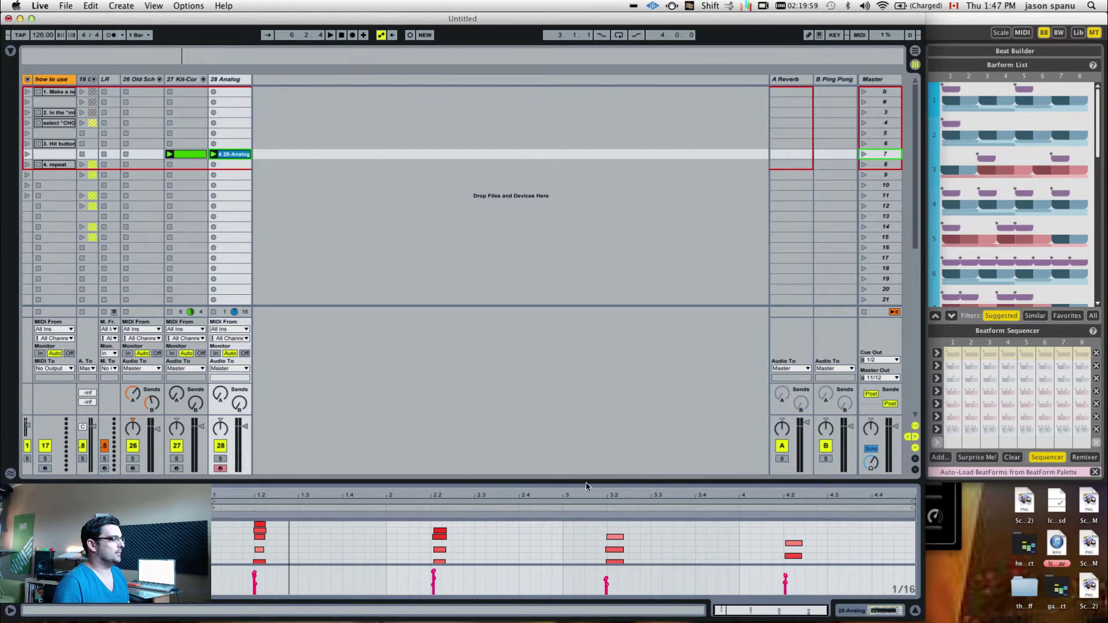
drag(586, 486, 579, 367)
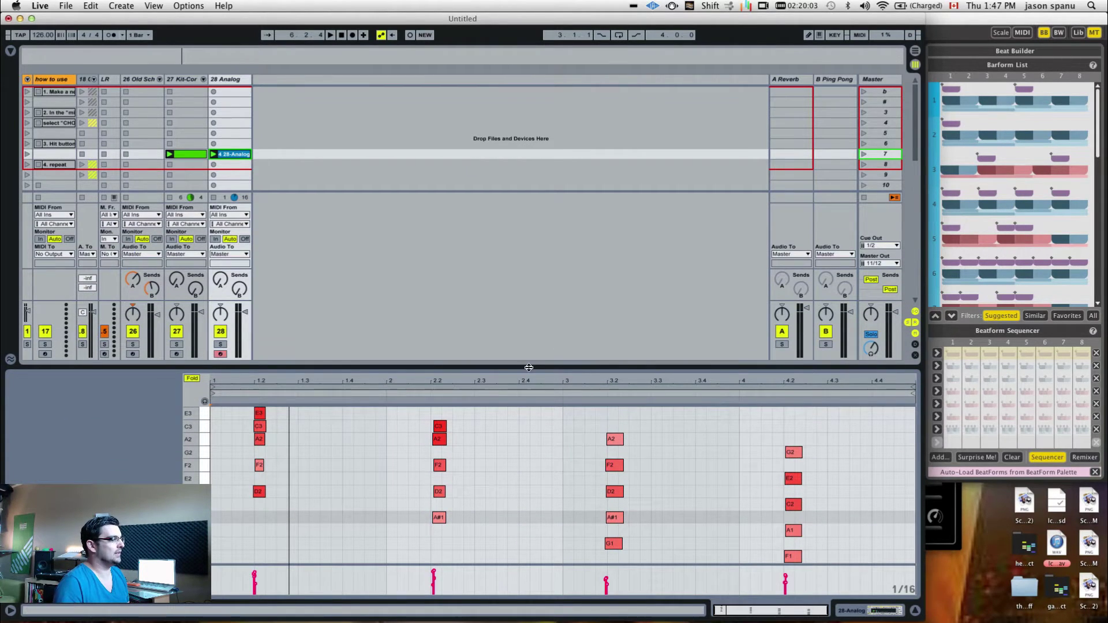
drag(529, 367, 541, 498)
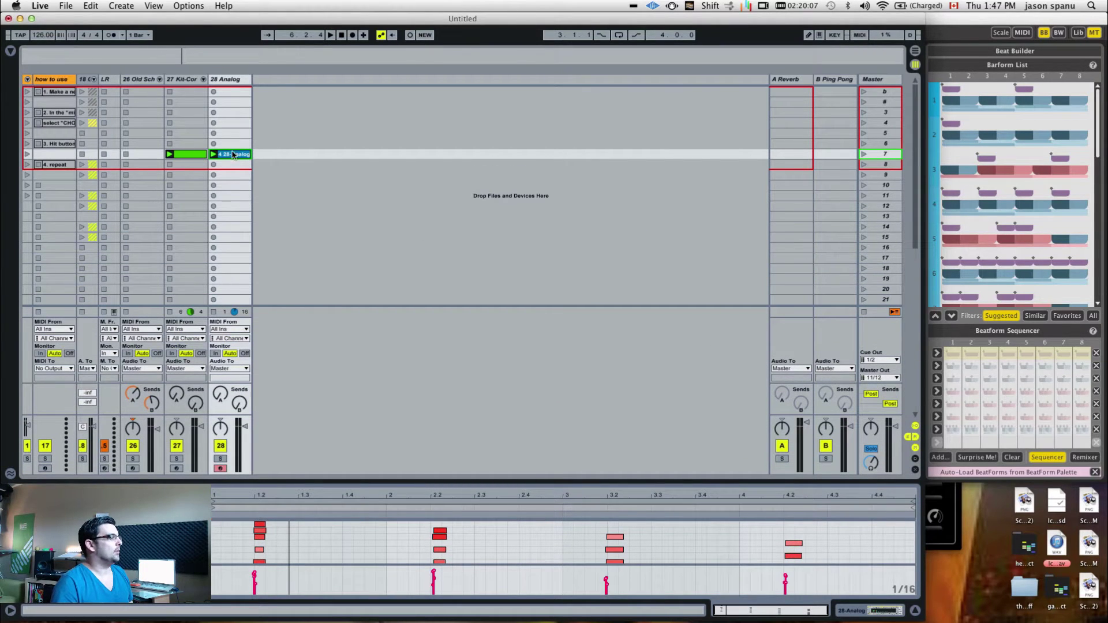
Step: Switch to LiquidRhythm and limit the 28-Analog clip's arranger to the rows that contain notes
click(972, 56)
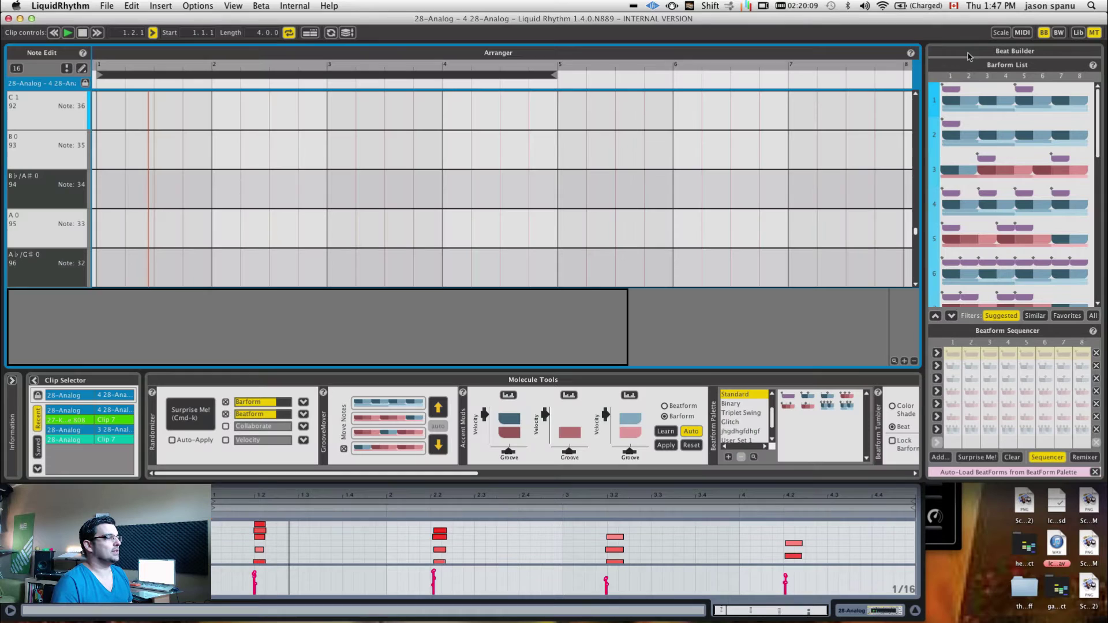
click(348, 33)
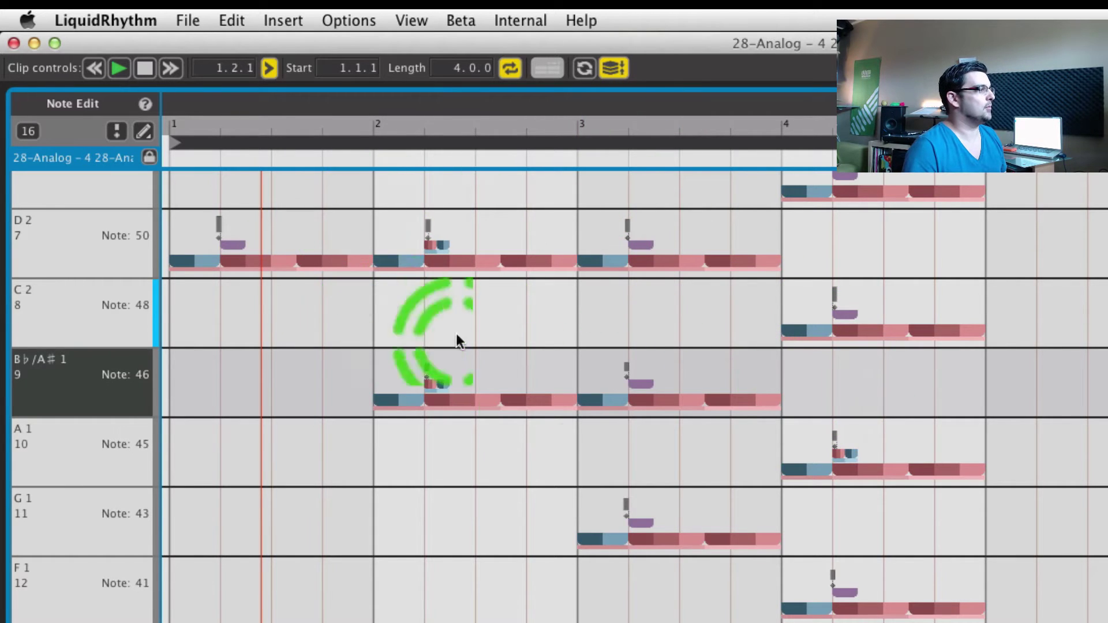
scroll(795, 427, up, 5)
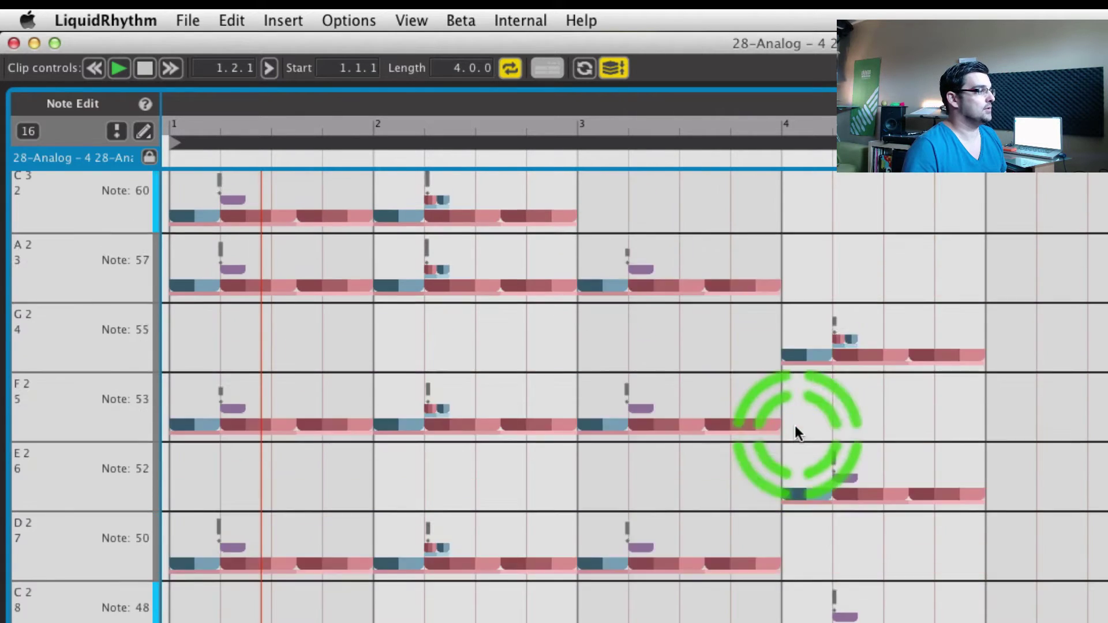
scroll(795, 428, up, 1)
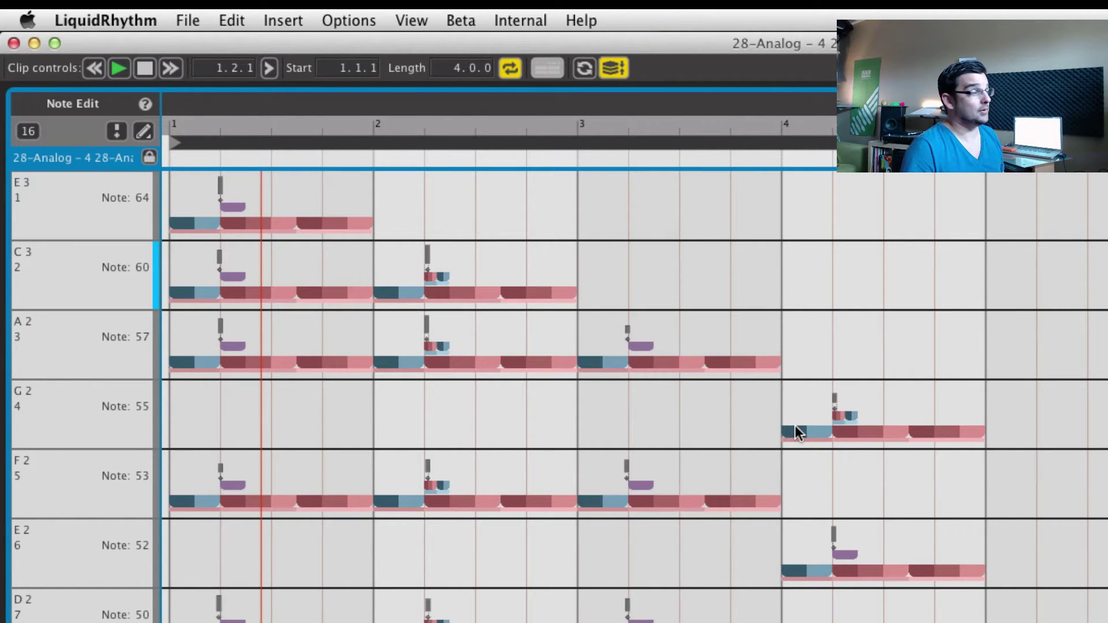
Step: Select every bar of the chord clip across all note rows in the arranger
key(super+a)
click(234, 275)
click(231, 222)
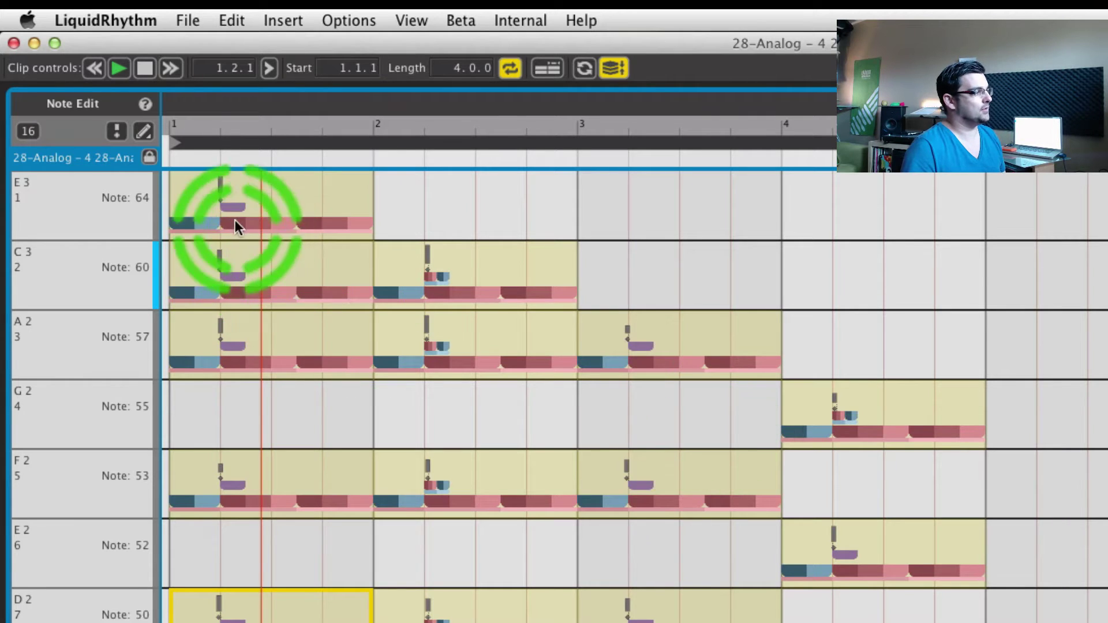
click(737, 420)
click(1097, 363)
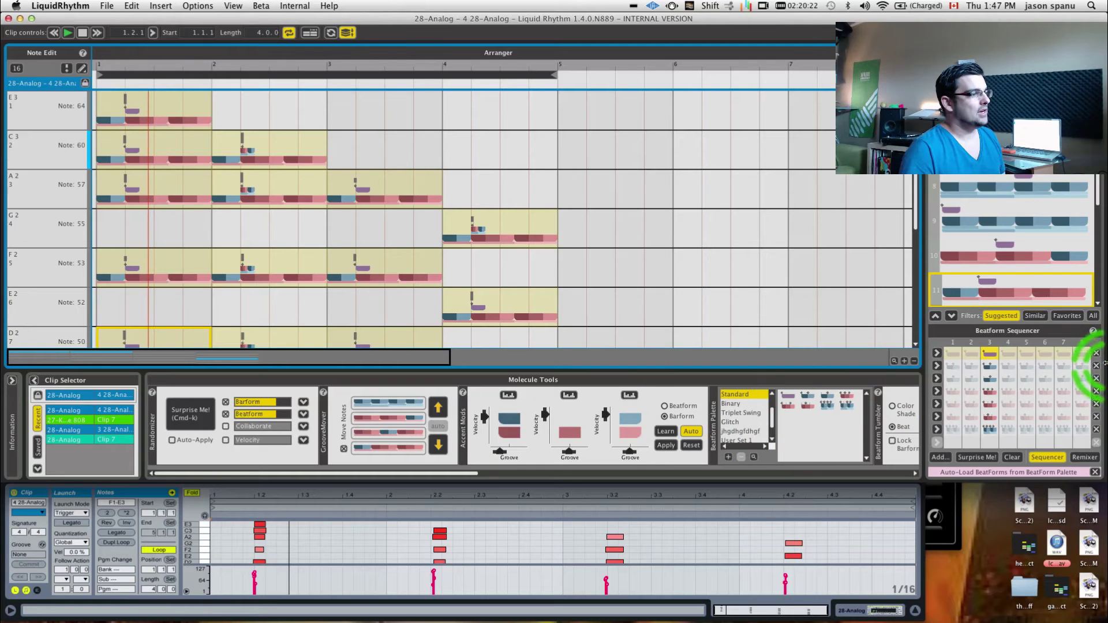
click(1064, 383)
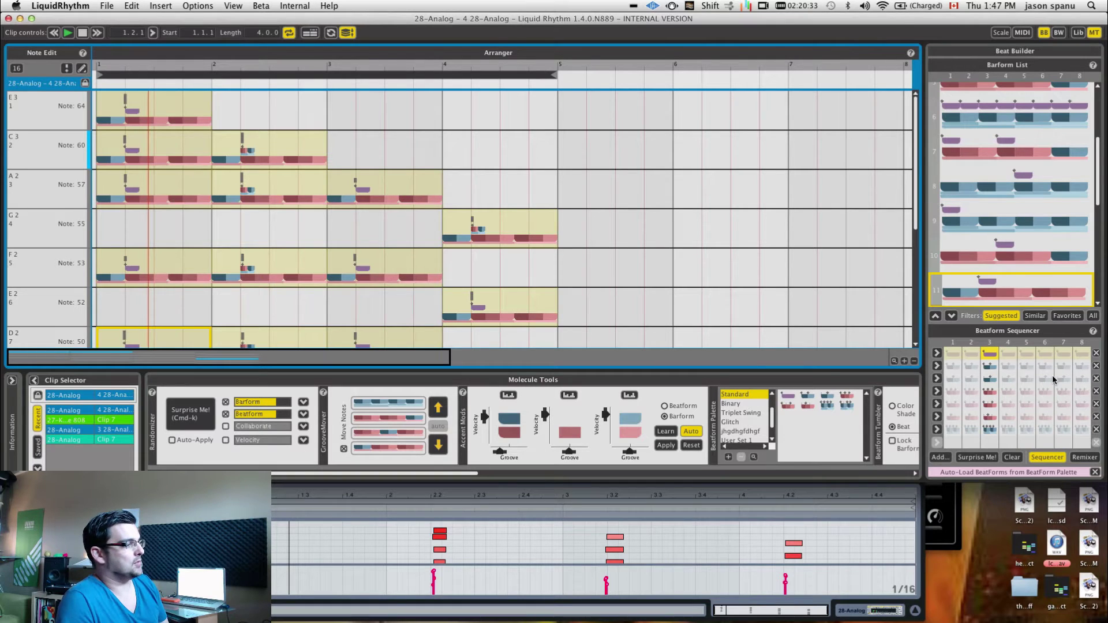
click(413, 600)
click(288, 552)
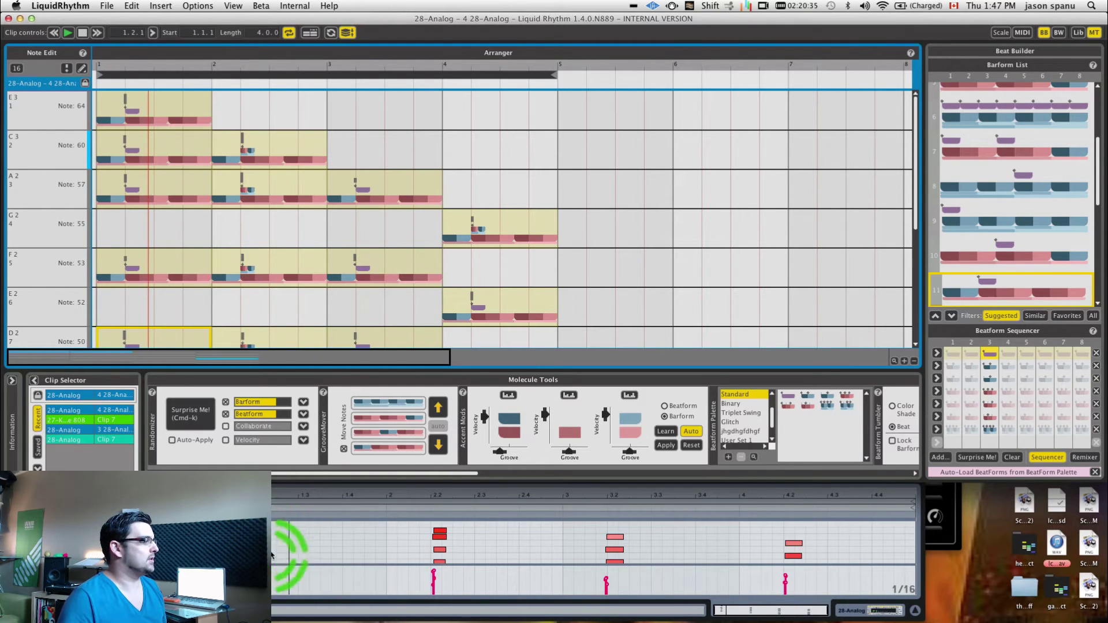
click(456, 551)
click(606, 551)
click(788, 551)
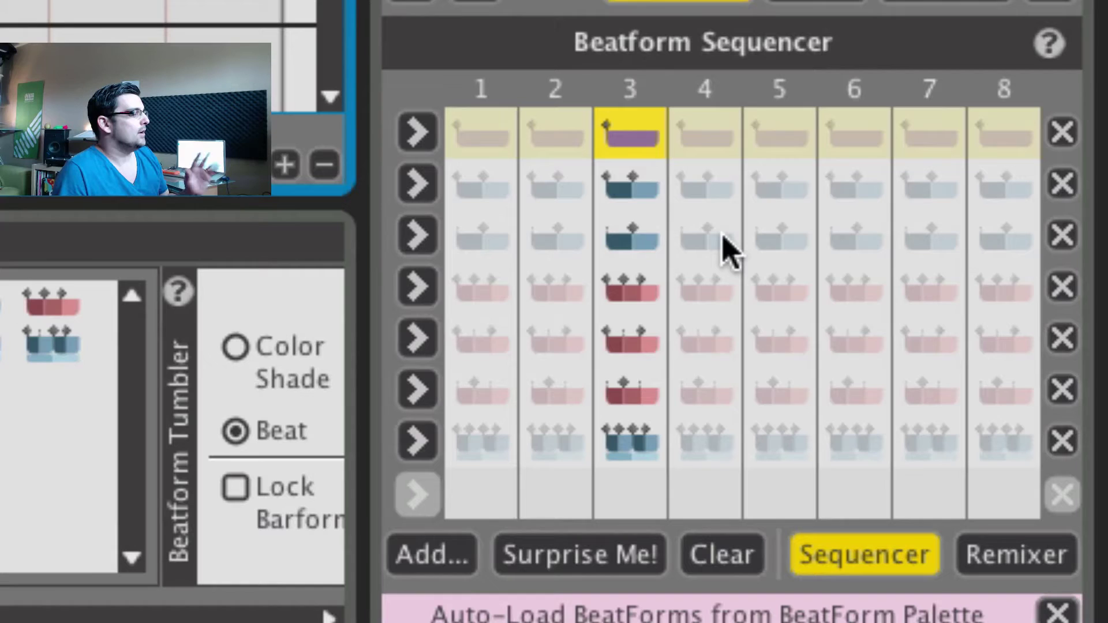
Step: In all selected bars, place the Beatform Sequencer's third-row beatform at positions 1 and 6 and its second-row beatform at position 8
click(717, 242)
click(773, 225)
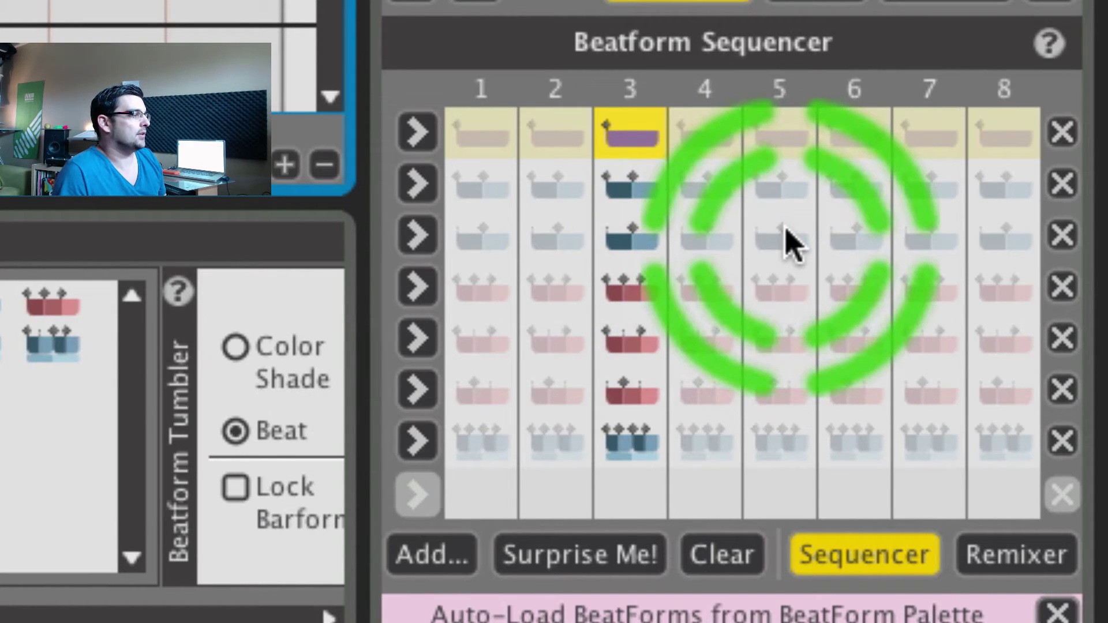
click(851, 242)
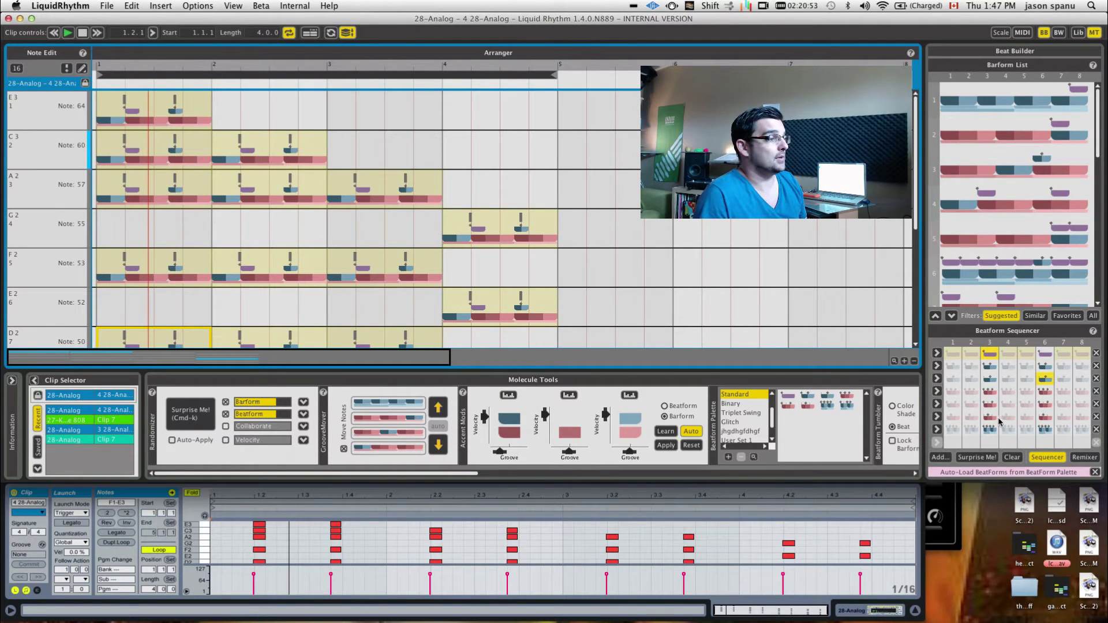
click(1079, 370)
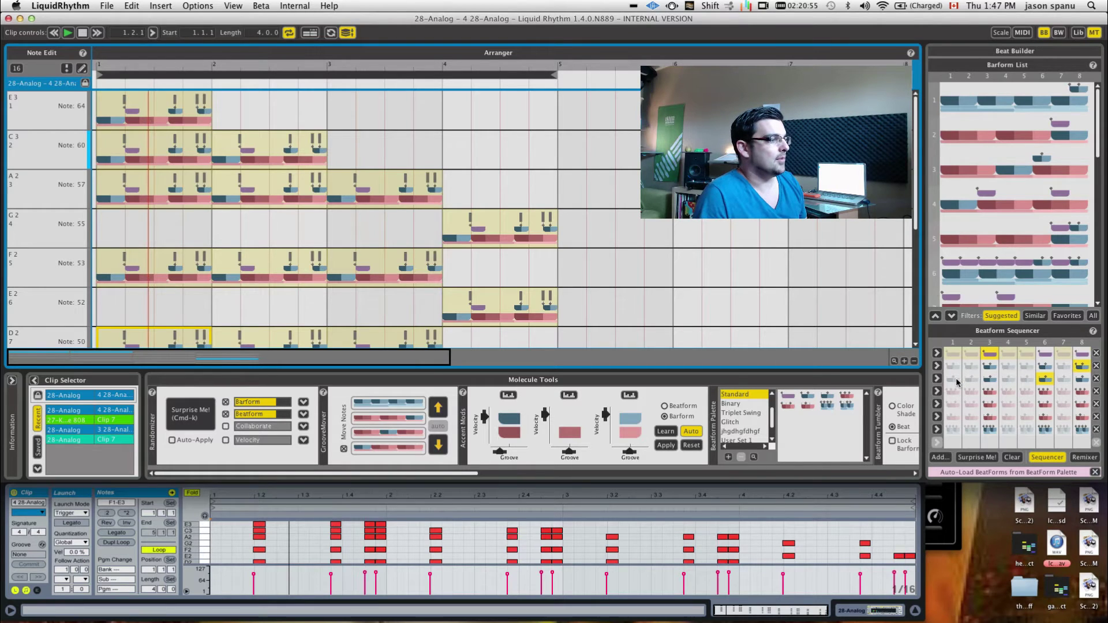
click(596, 266)
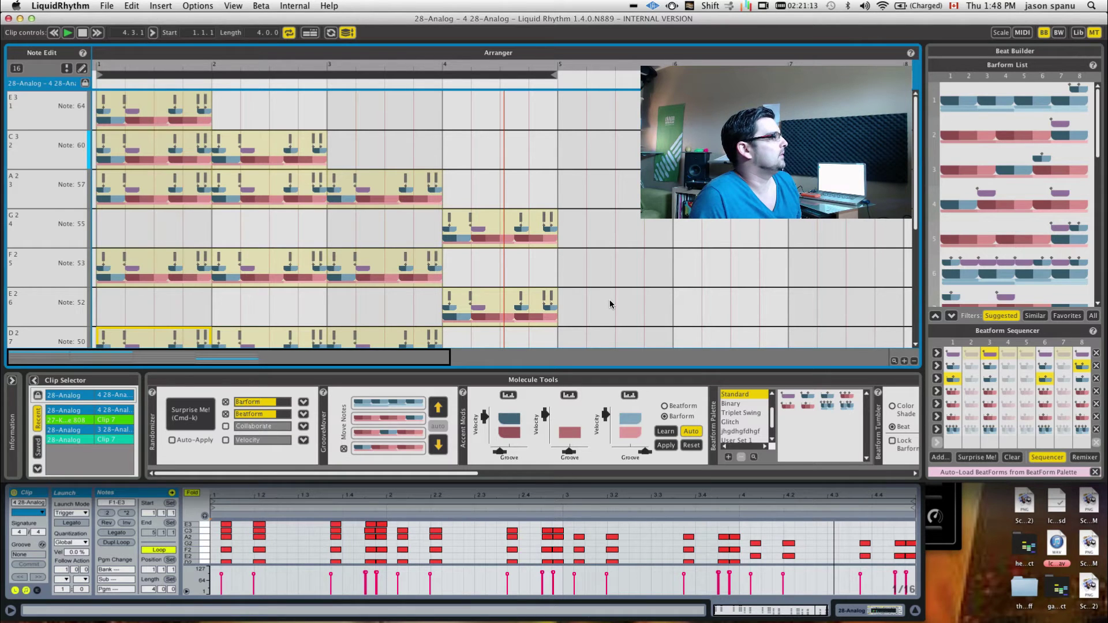
Step: Reselect all bars of the clip and lower the velocity of the first Accent Mods group
click(611, 304)
click(560, 308)
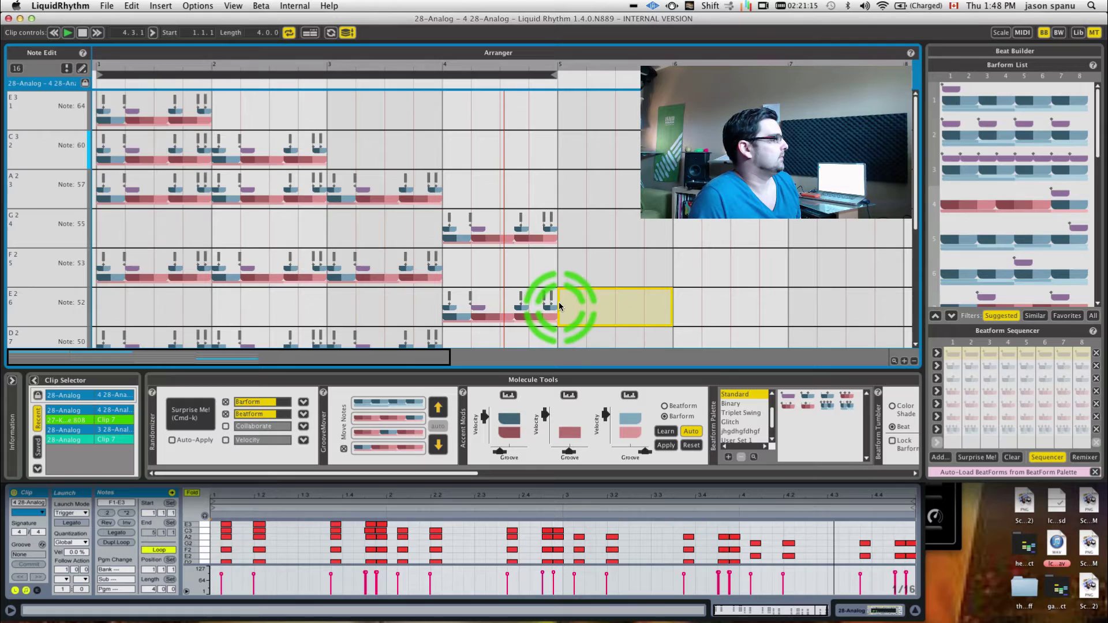
key(super+a)
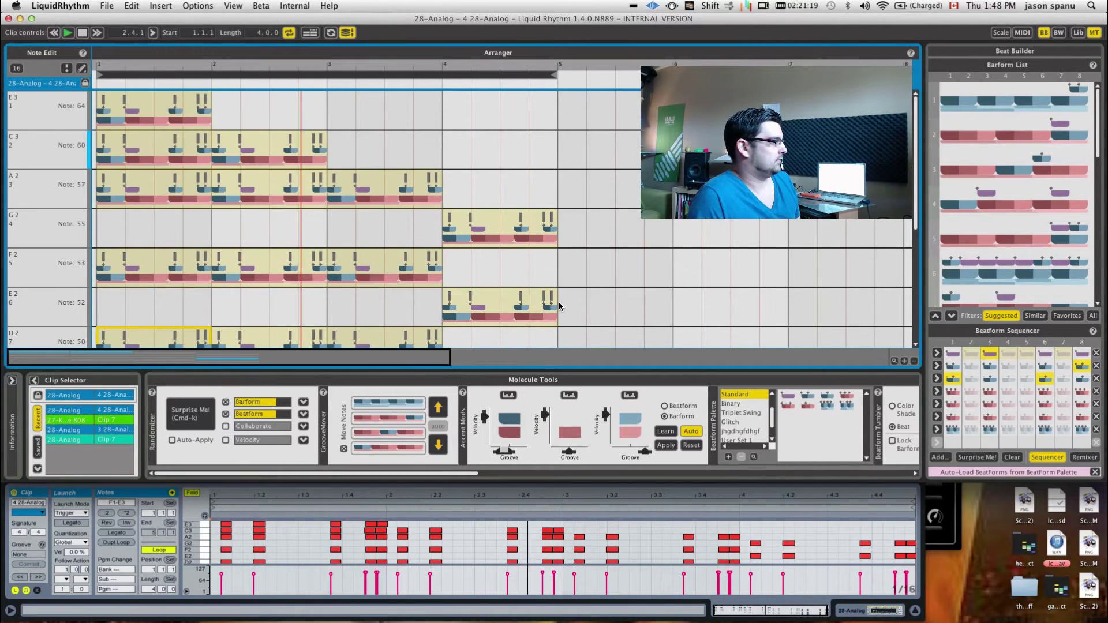
click(687, 292)
click(749, 342)
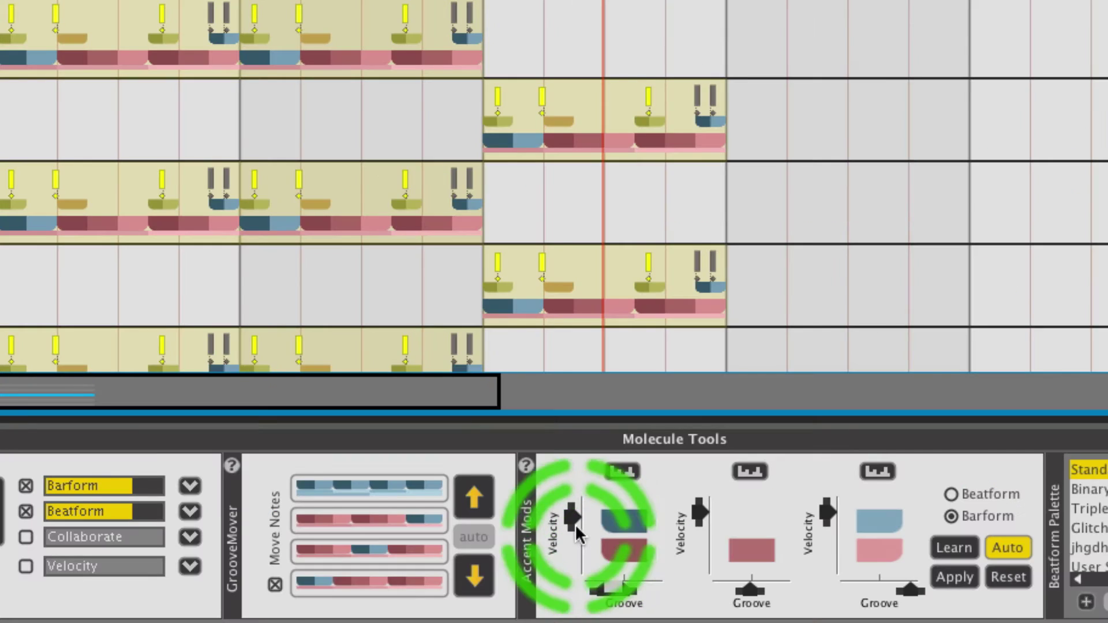
click(572, 514)
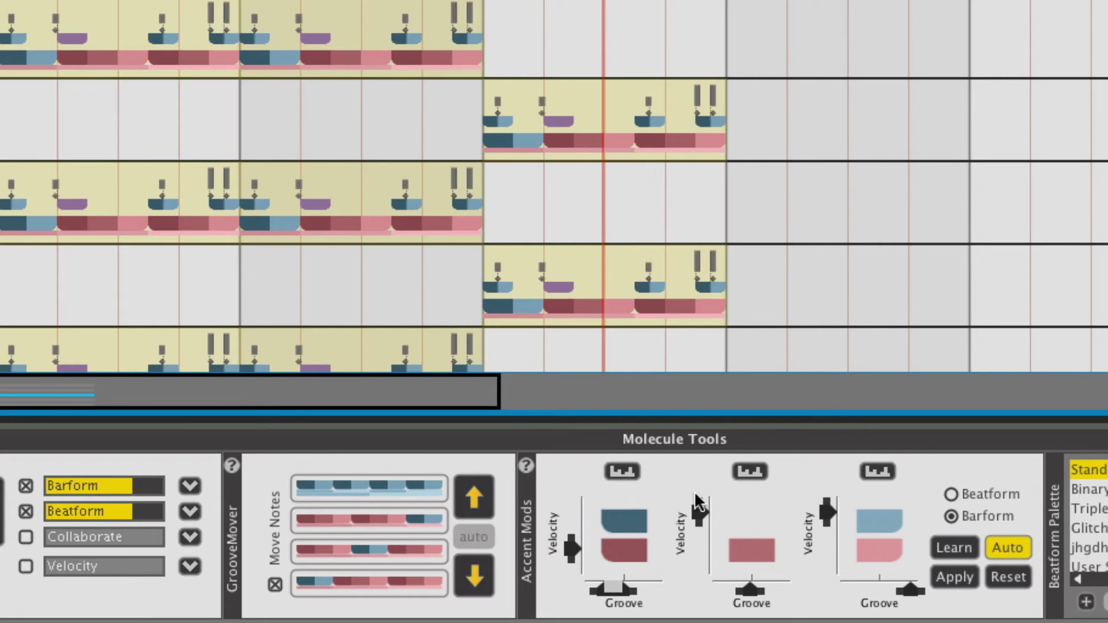
Step: Switch the first two accent groups to the ramp velocity mode, lower the third group's velocity and raise that of the first two
click(628, 473)
click(746, 475)
click(828, 513)
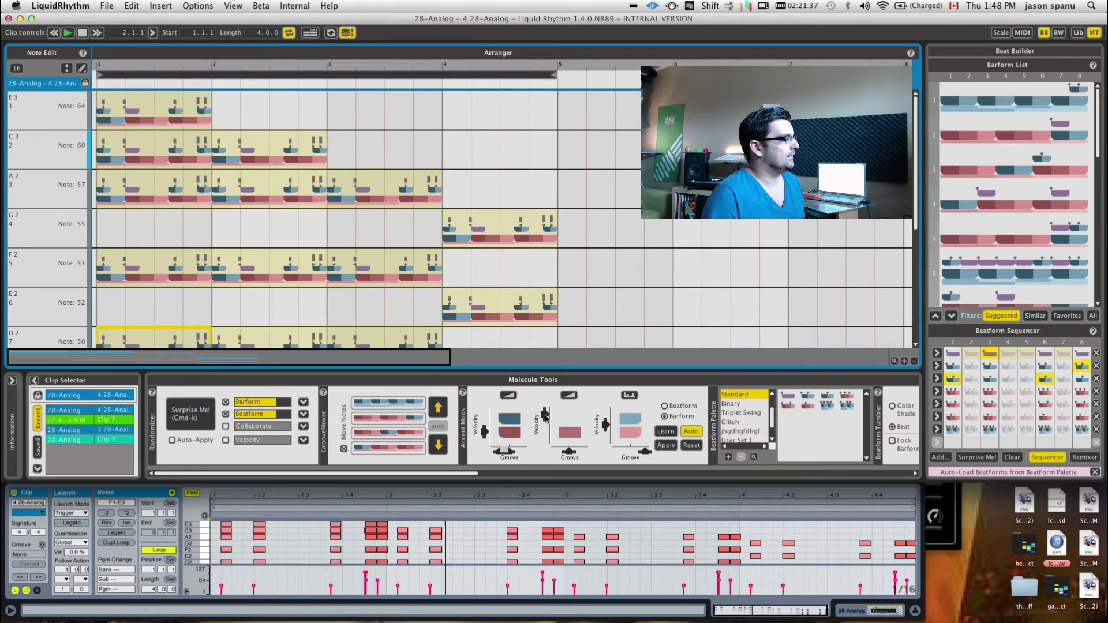
drag(484, 432, 484, 417)
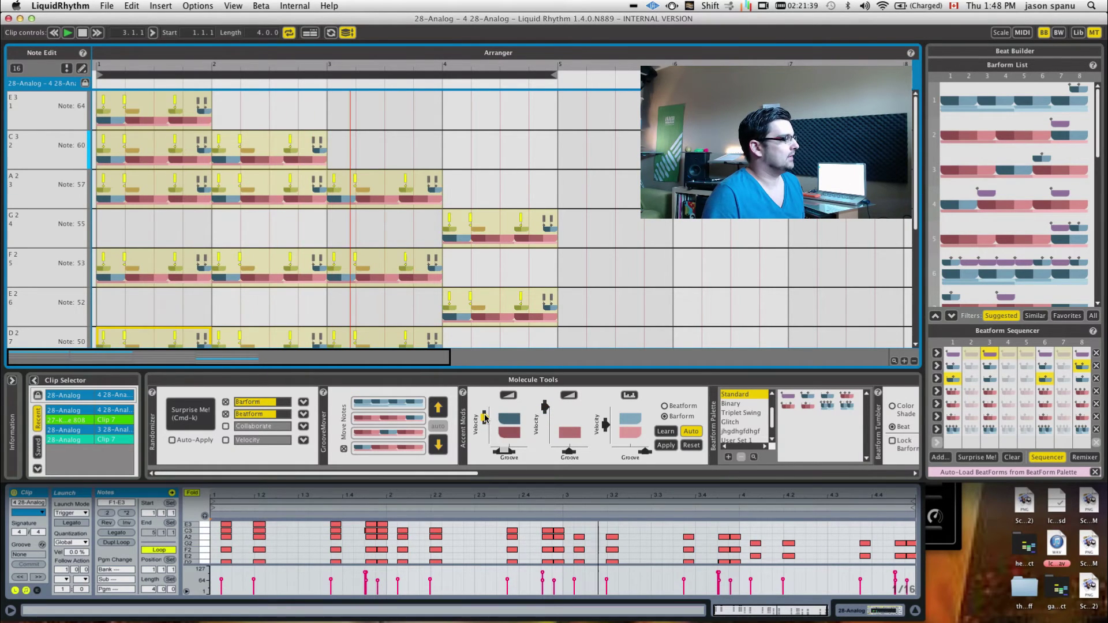
Step: Apply the first GrooveMover groove, made of four even blue sections, to all selected bars
click(410, 356)
click(388, 431)
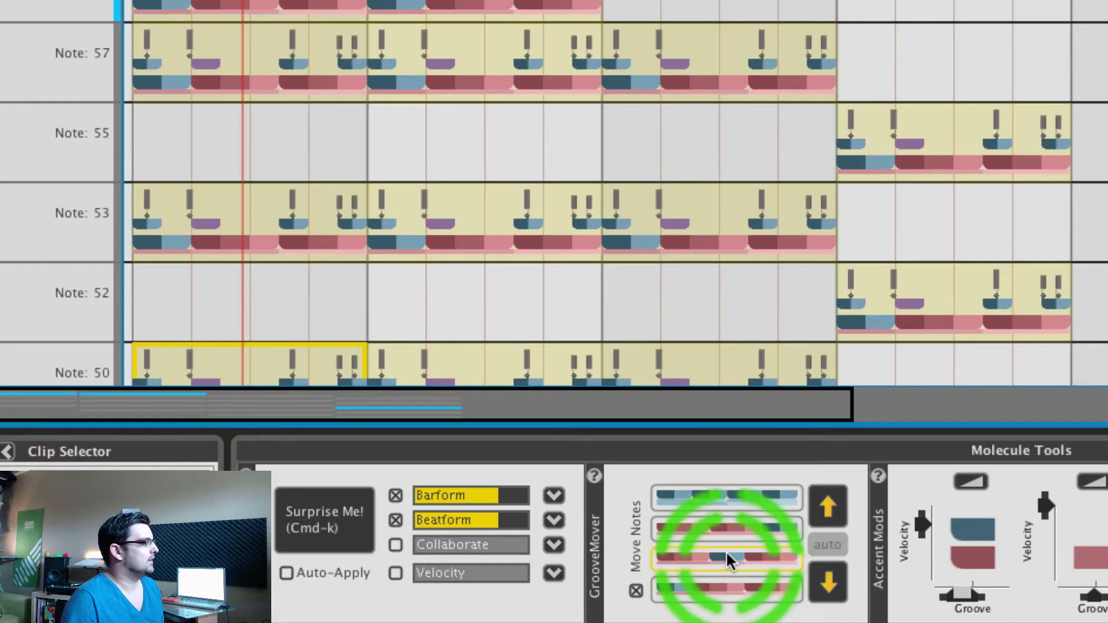
click(616, 171)
scroll(616, 173, down, 2)
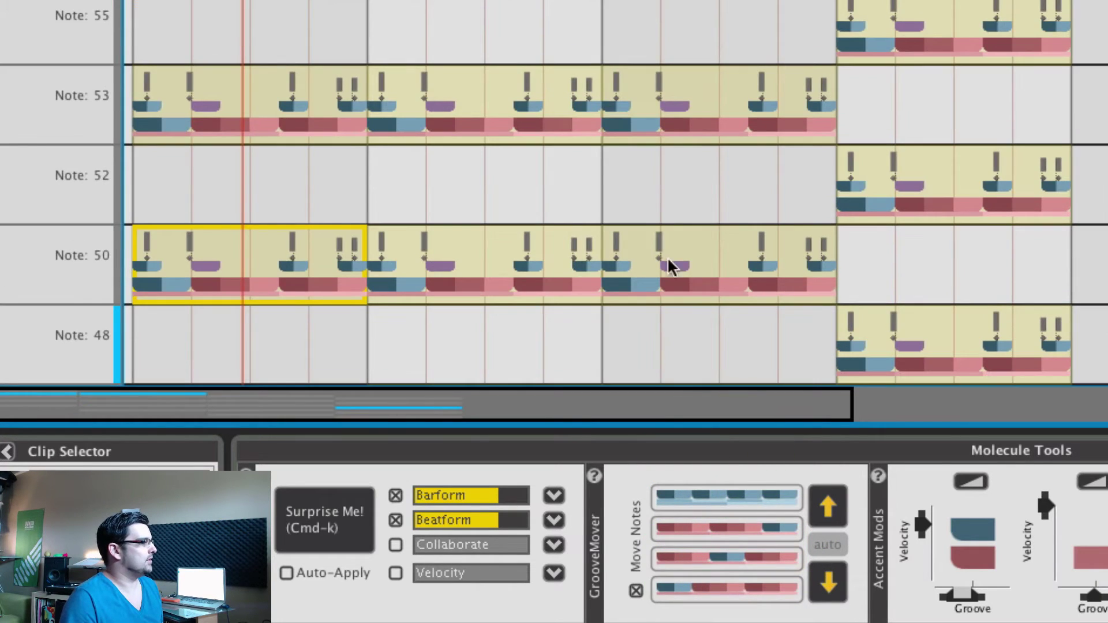
click(709, 528)
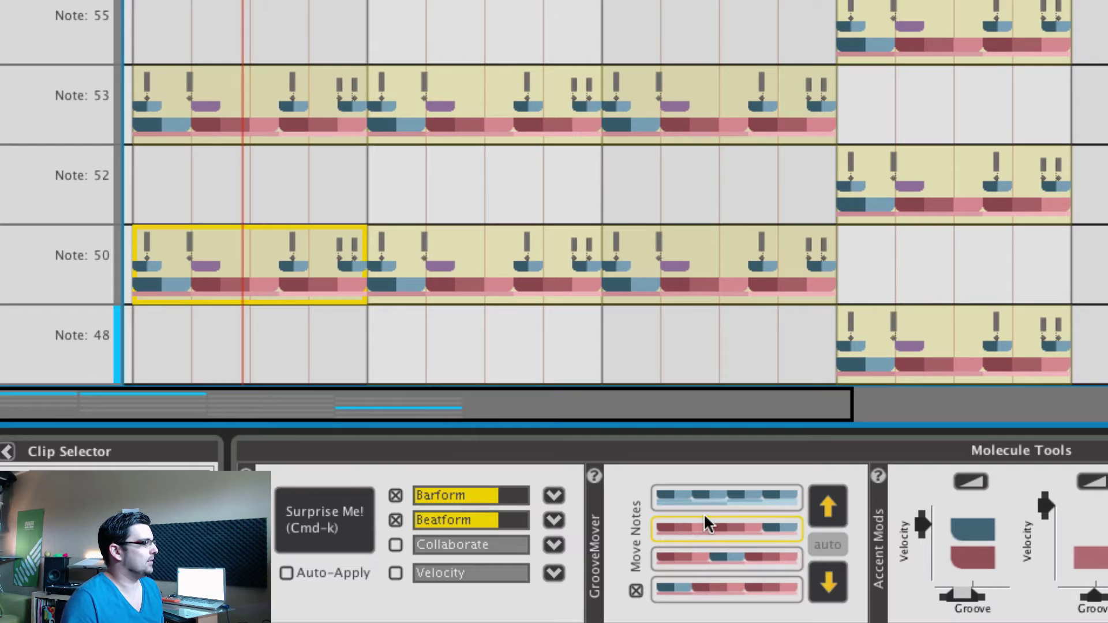
click(708, 492)
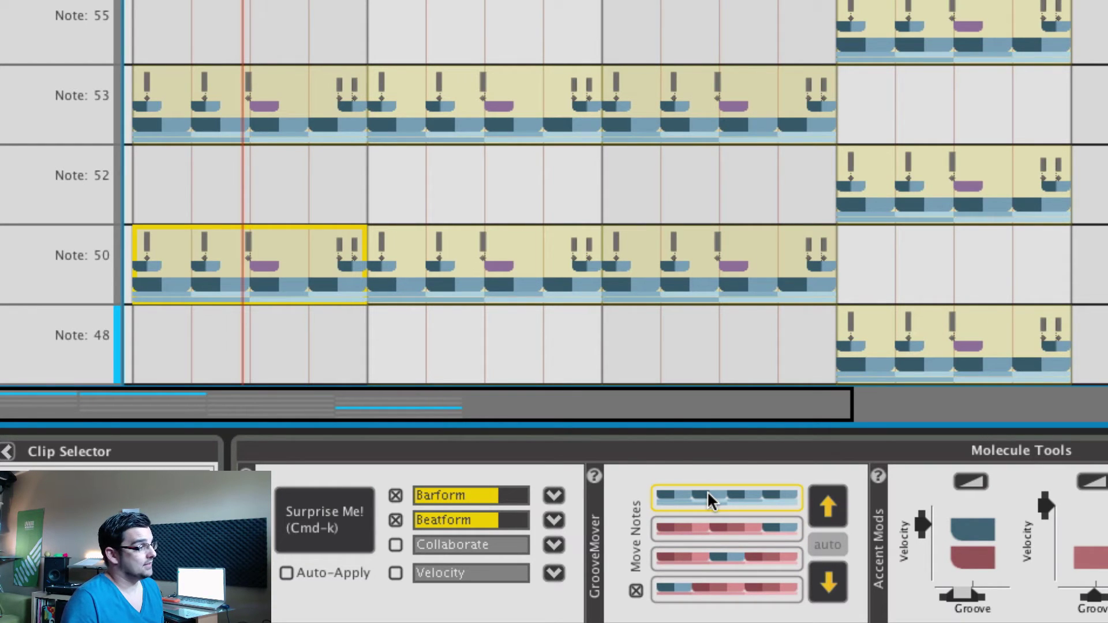
Step: Apply the fourth GrooveMover groove, one blue section followed by red sections, to all selected bars
click(789, 527)
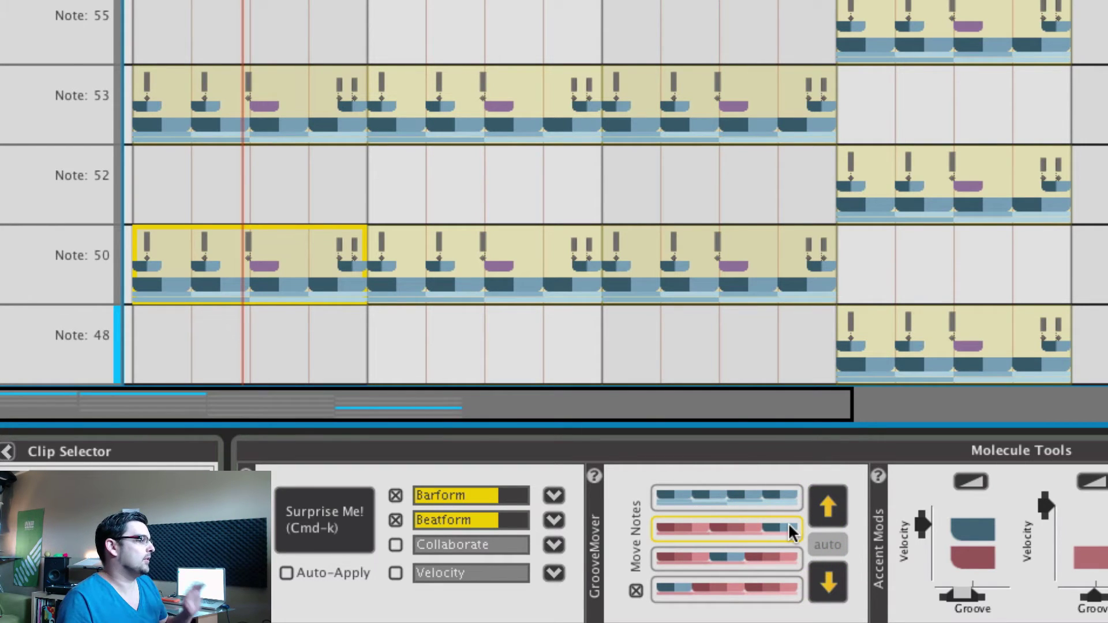
click(780, 552)
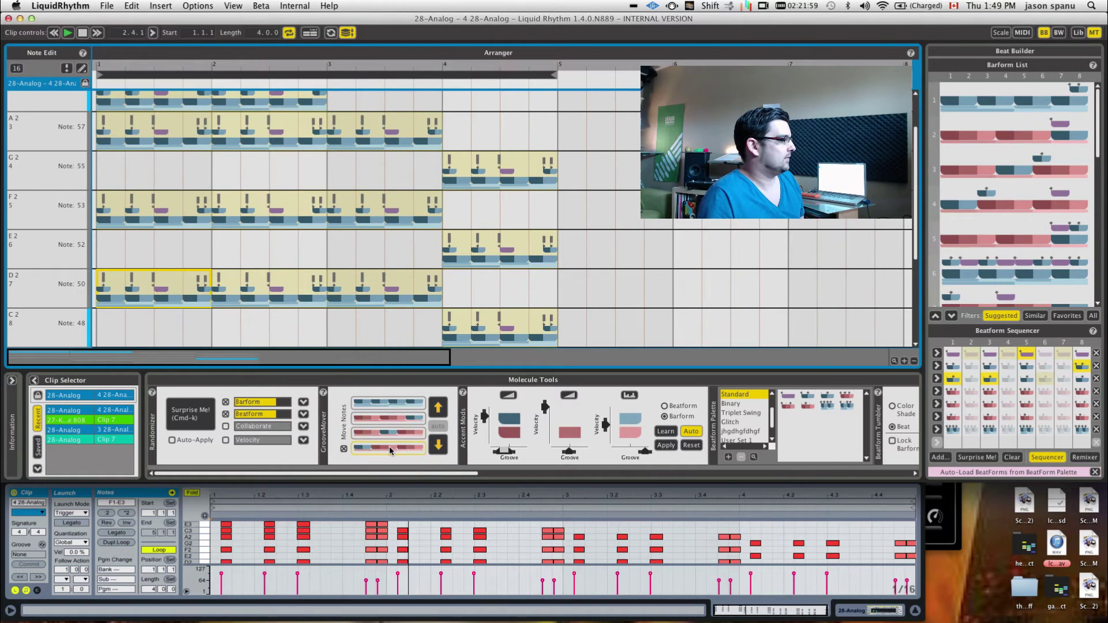
click(389, 445)
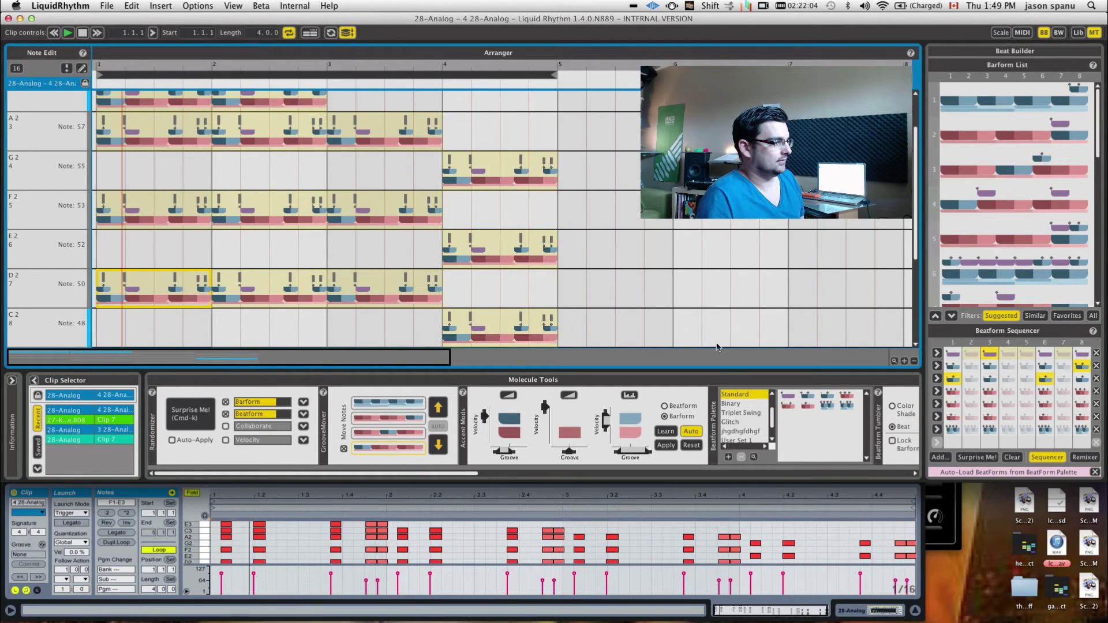
Step: Randomize the barforms and beatforms of all selected bars several times with the Randomizer
click(782, 336)
click(1016, 383)
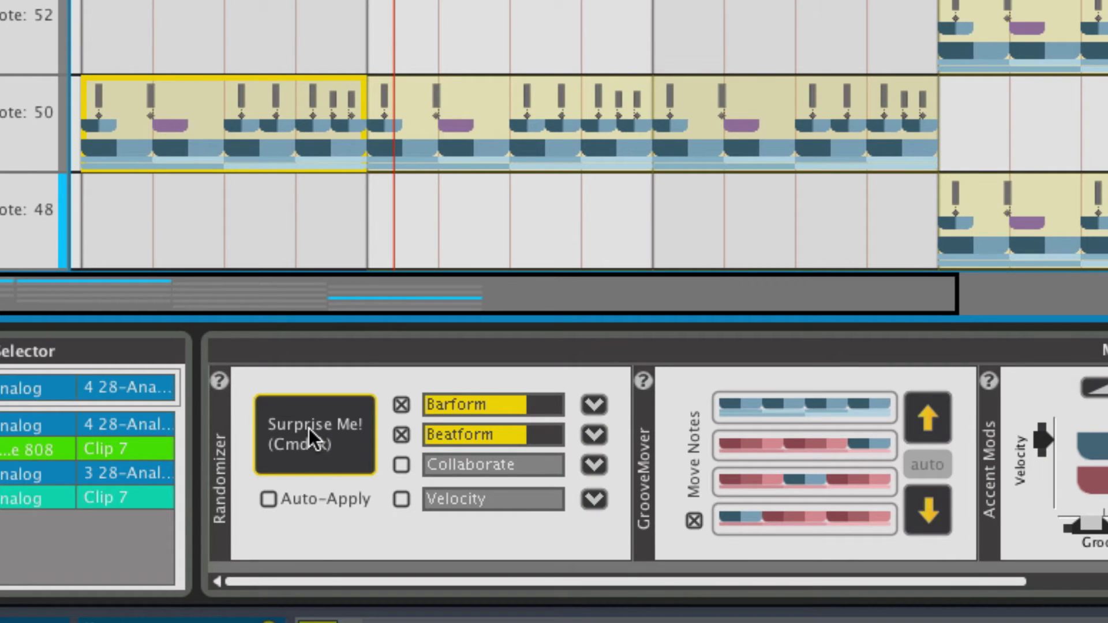
click(309, 428)
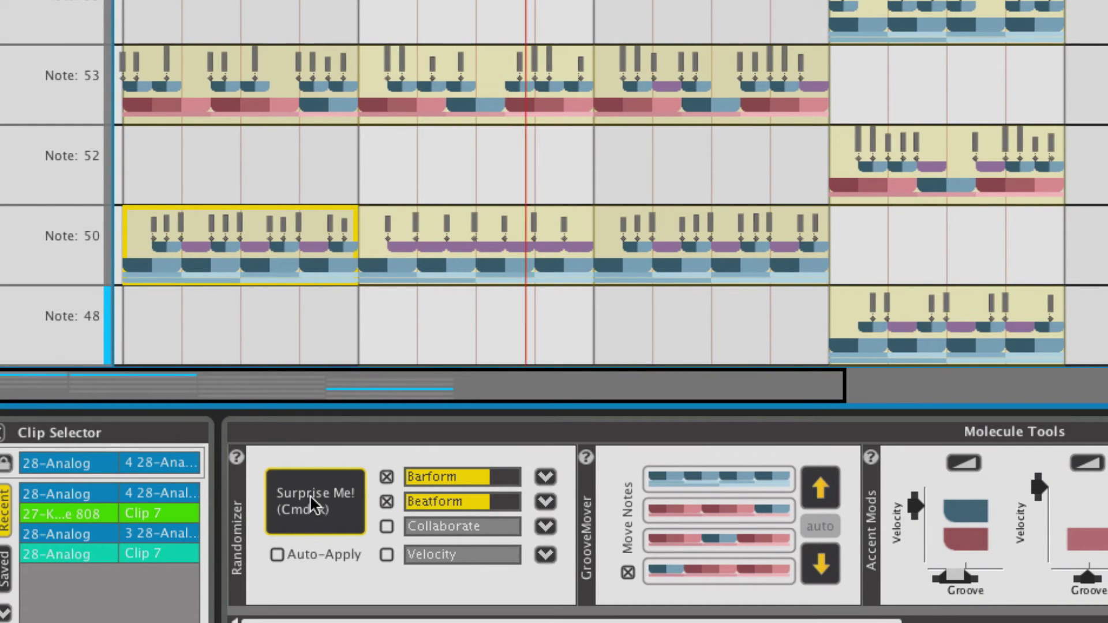
click(310, 495)
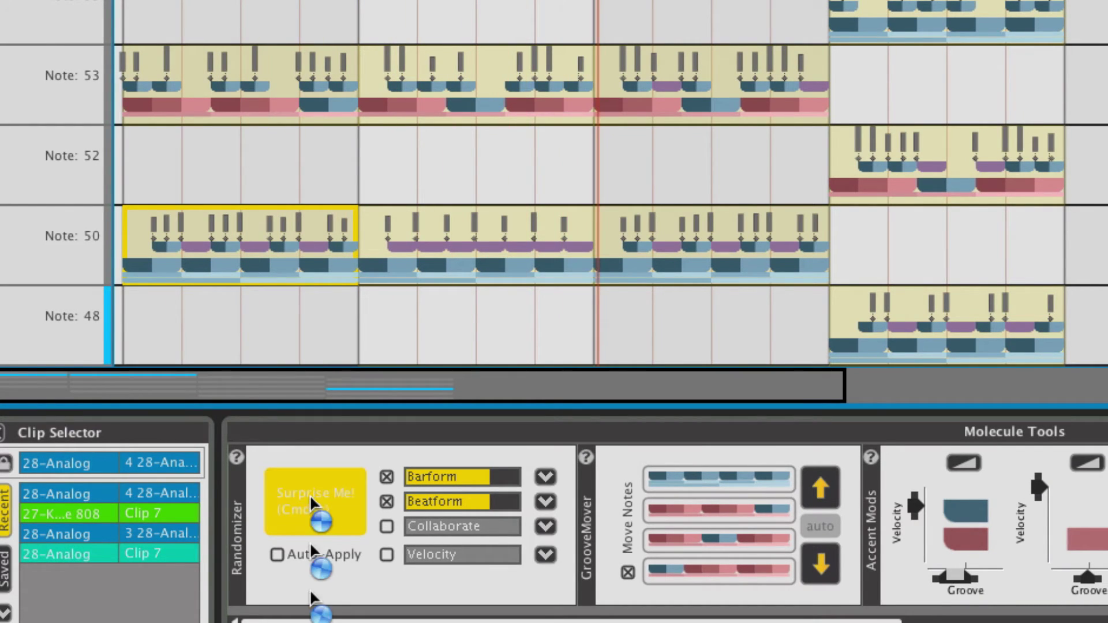
click(310, 494)
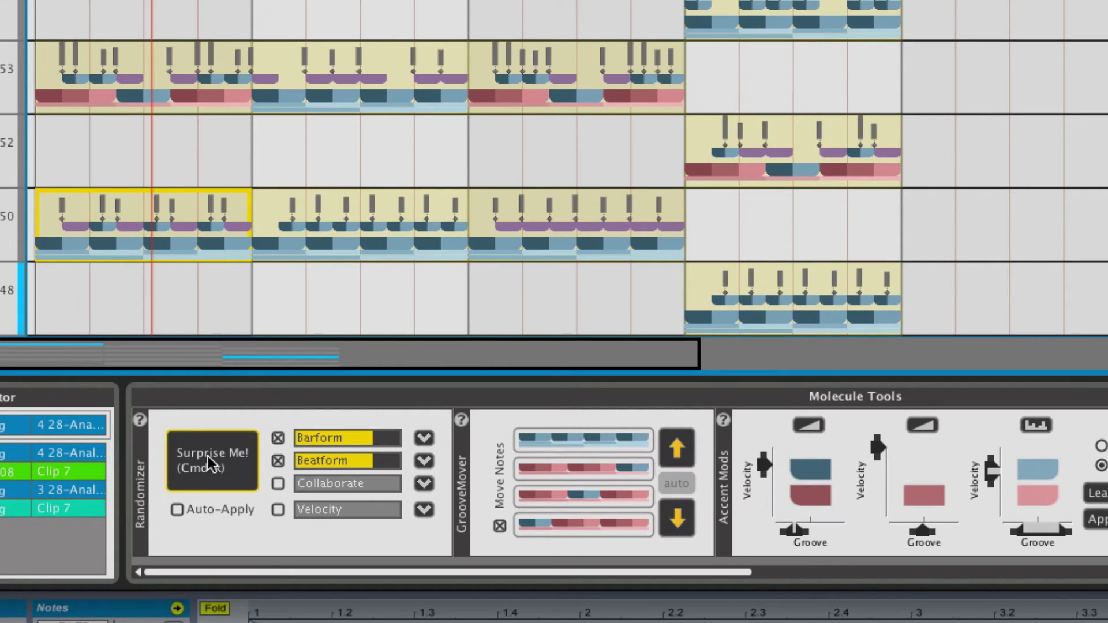
Step: Exclude barforms from the Randomizer while keeping Beatform enabled
click(217, 465)
click(326, 440)
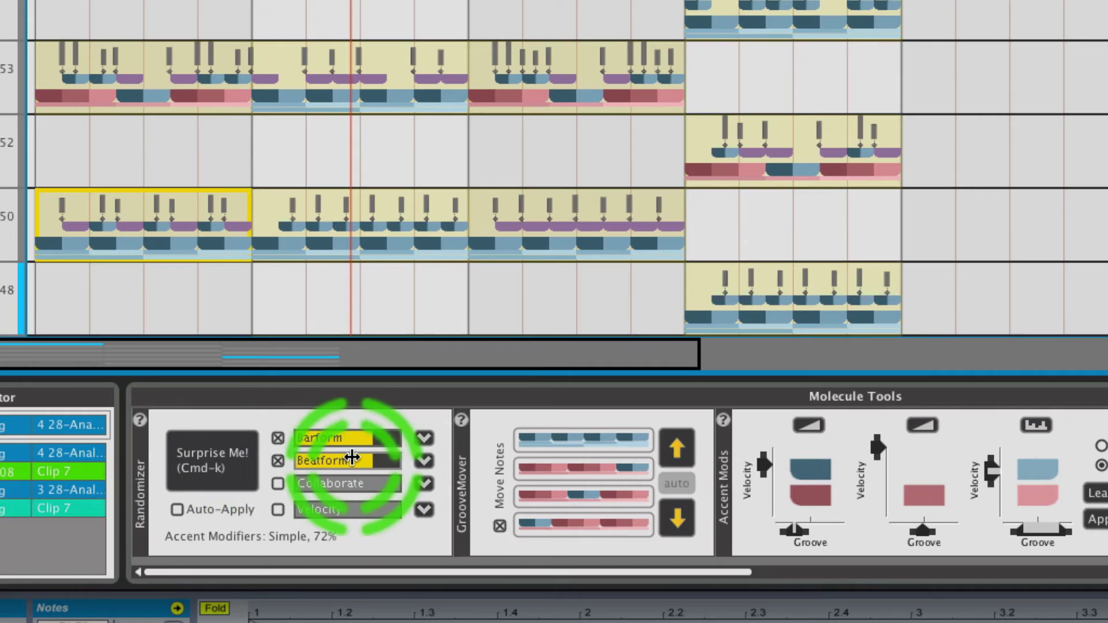
click(288, 445)
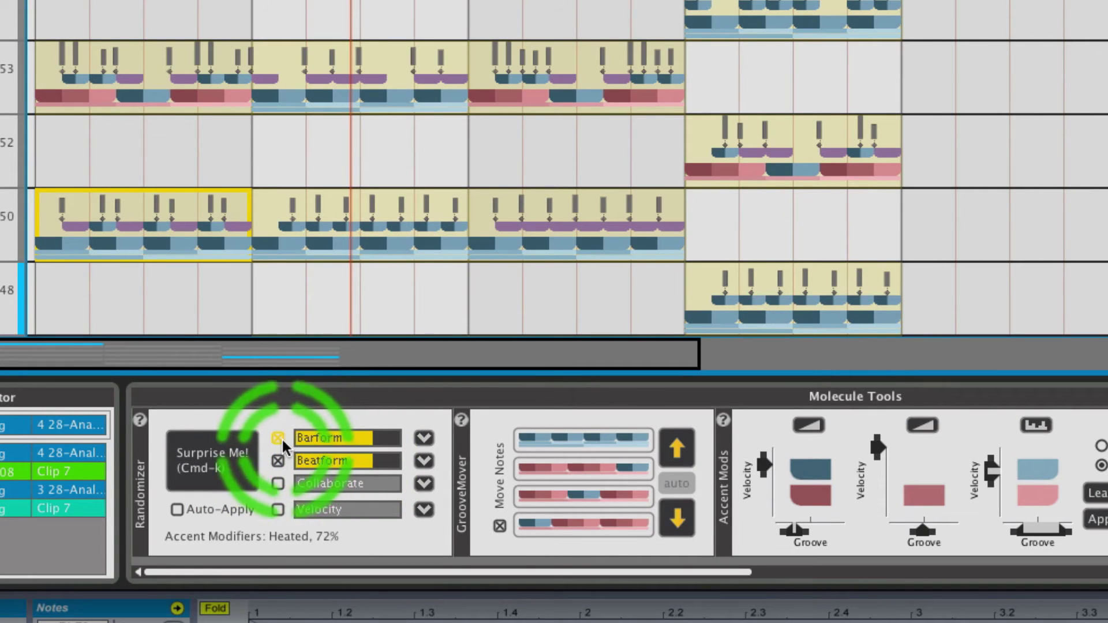
click(280, 438)
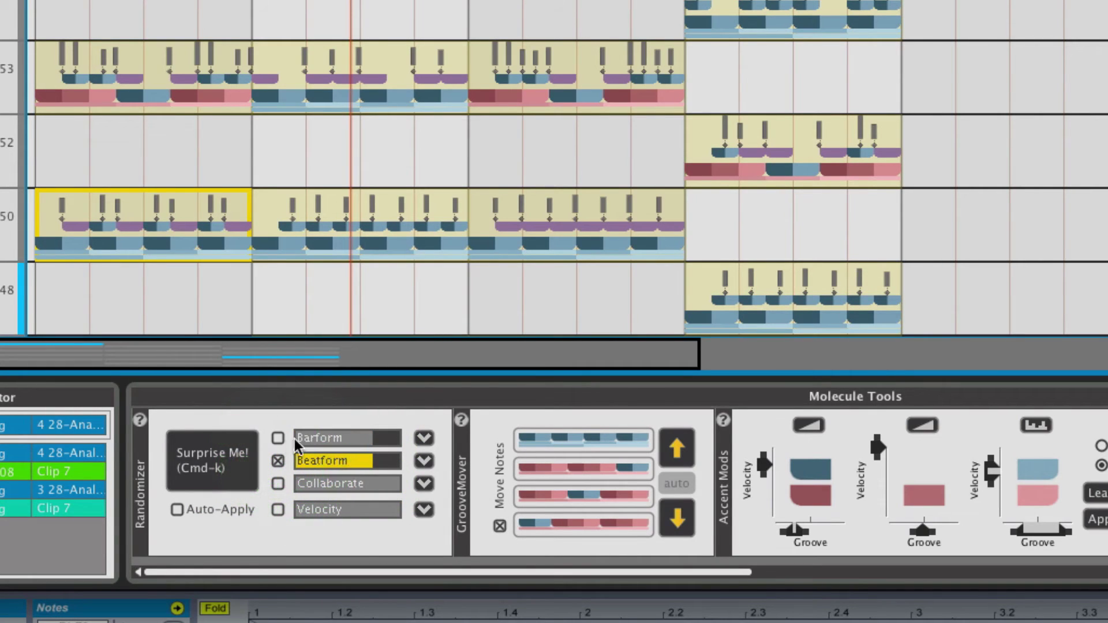
Step: Enable Collaborate and Velocity in the Randomizer alongside Beatform and randomize all selected bars
click(278, 484)
click(278, 510)
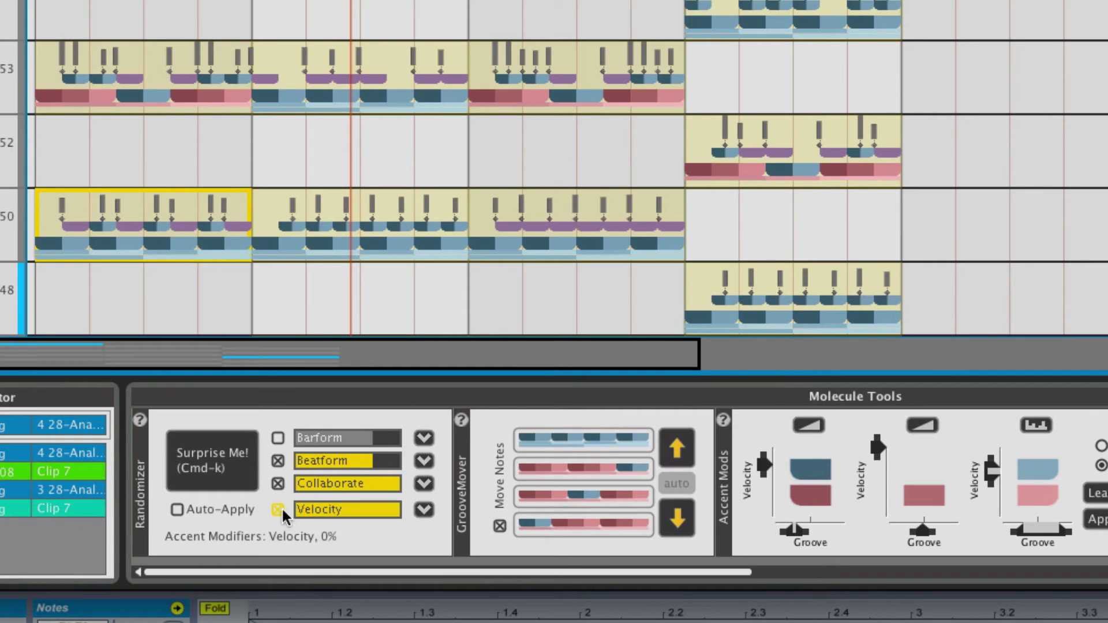
click(196, 466)
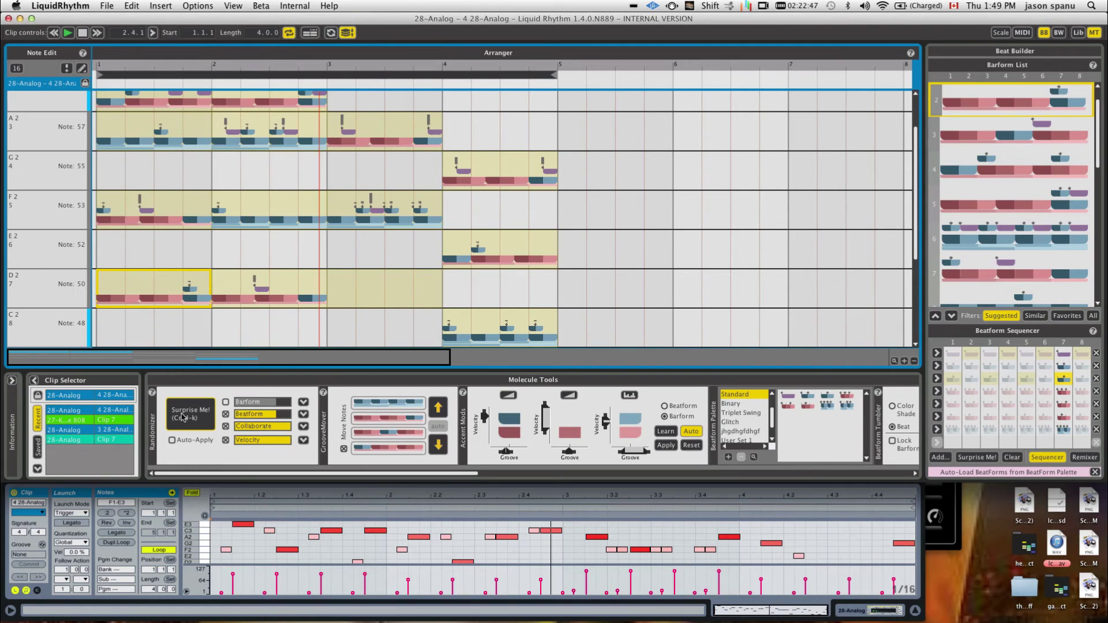
Step: Set the Randomizer's collaboration to Codons with the Reverse Sawtooth pattern and randomize all selected bars
click(303, 427)
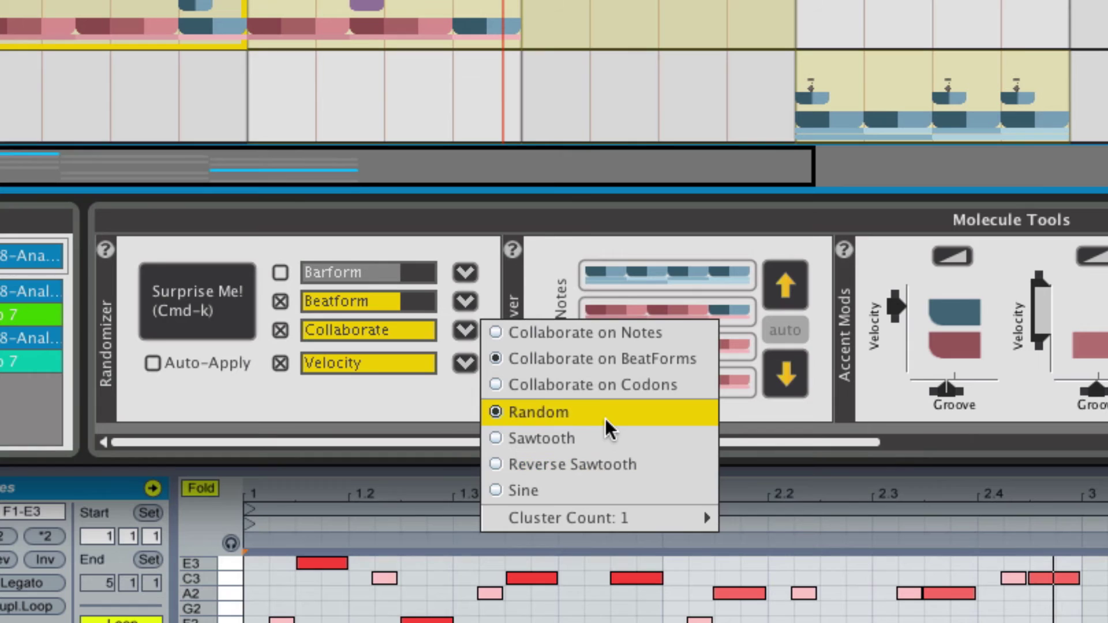
click(601, 386)
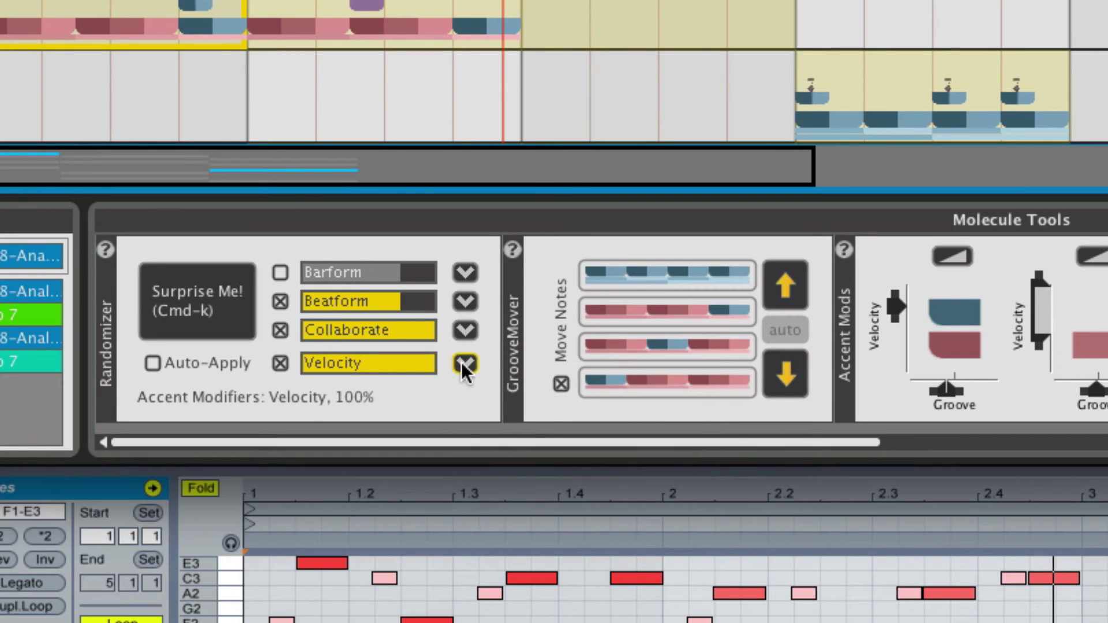
click(470, 331)
click(588, 462)
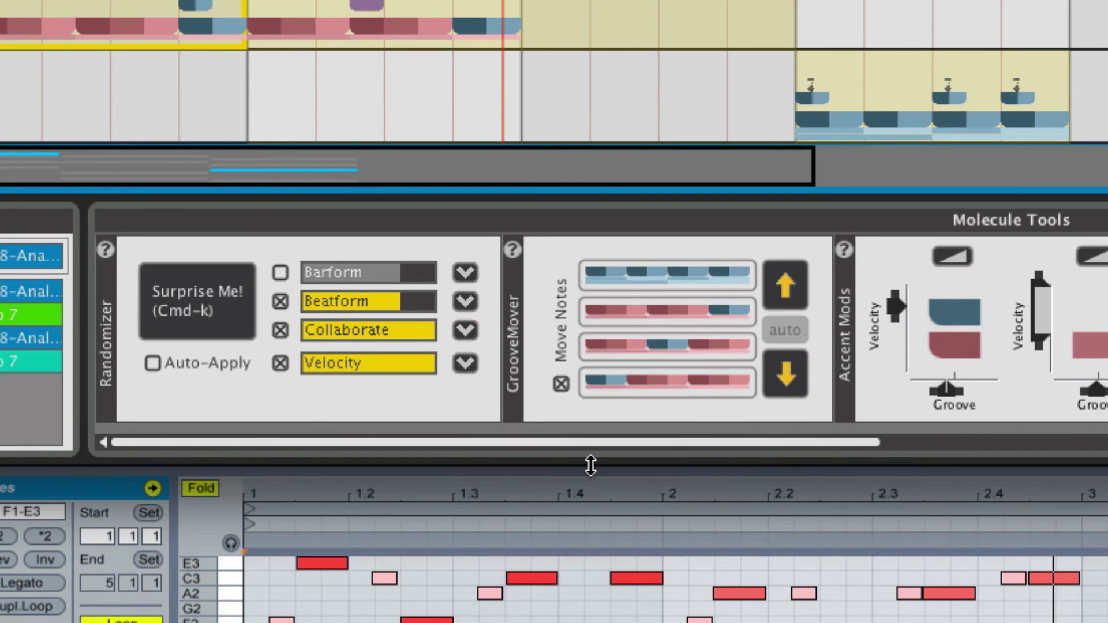
click(182, 307)
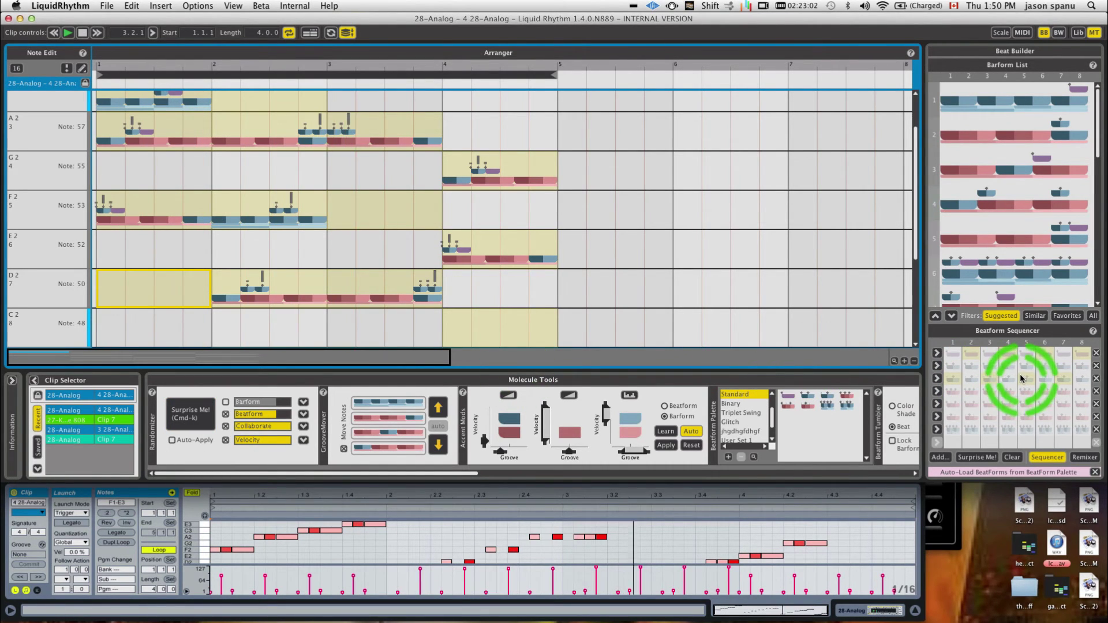
Step: Sequence all selected bars with the third-row beatform at positions 2, 3, 5, 6 and 8, and the second-row beatform at position 4
click(1036, 383)
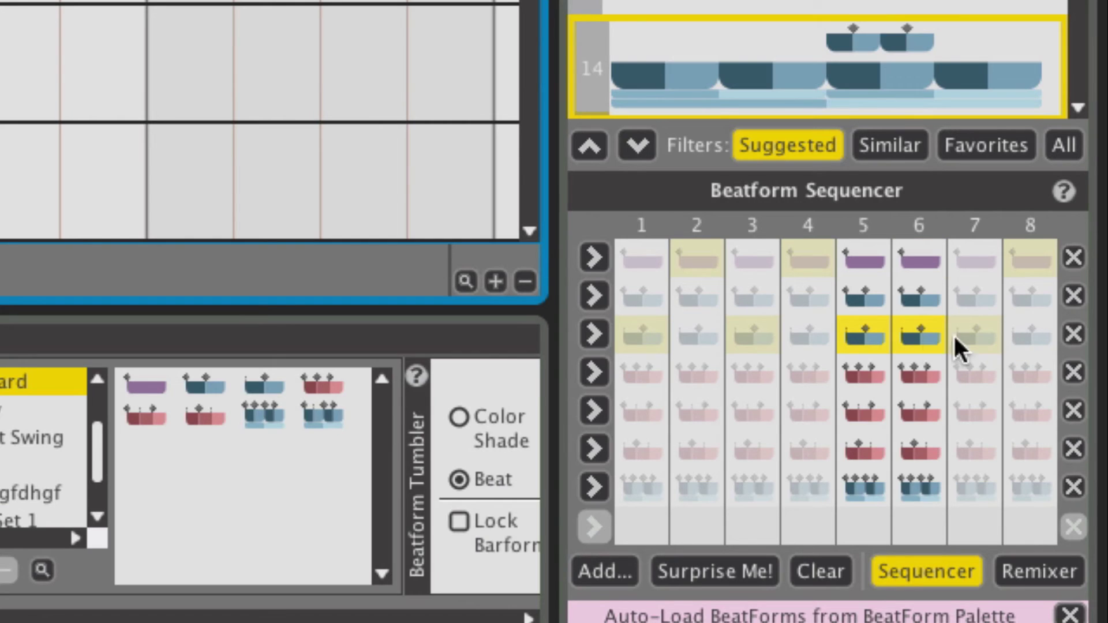
click(1024, 335)
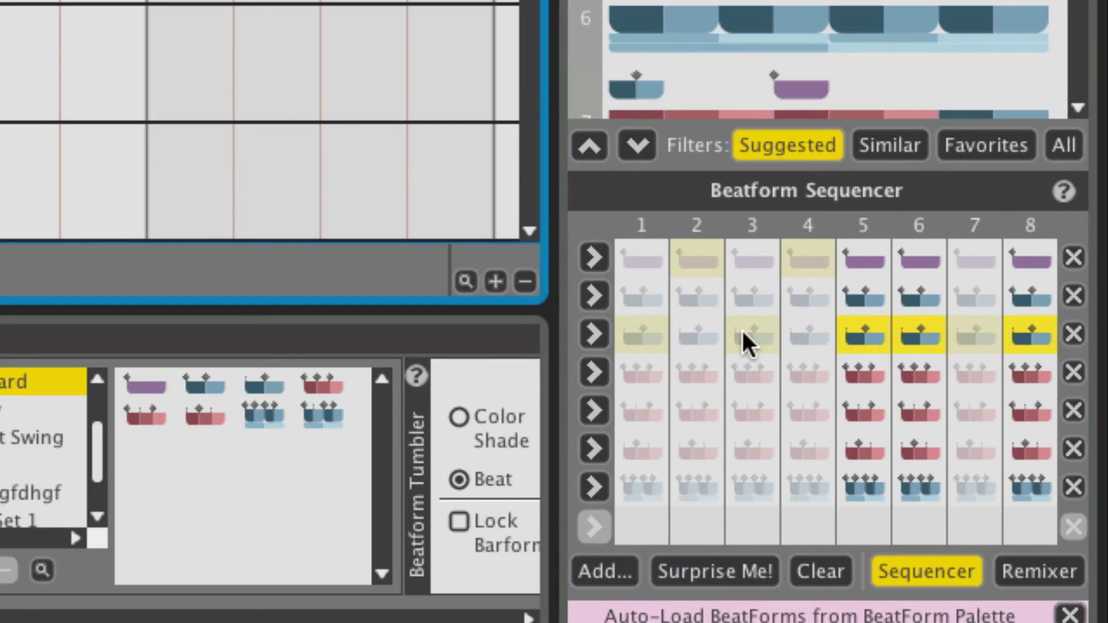
click(684, 328)
click(752, 334)
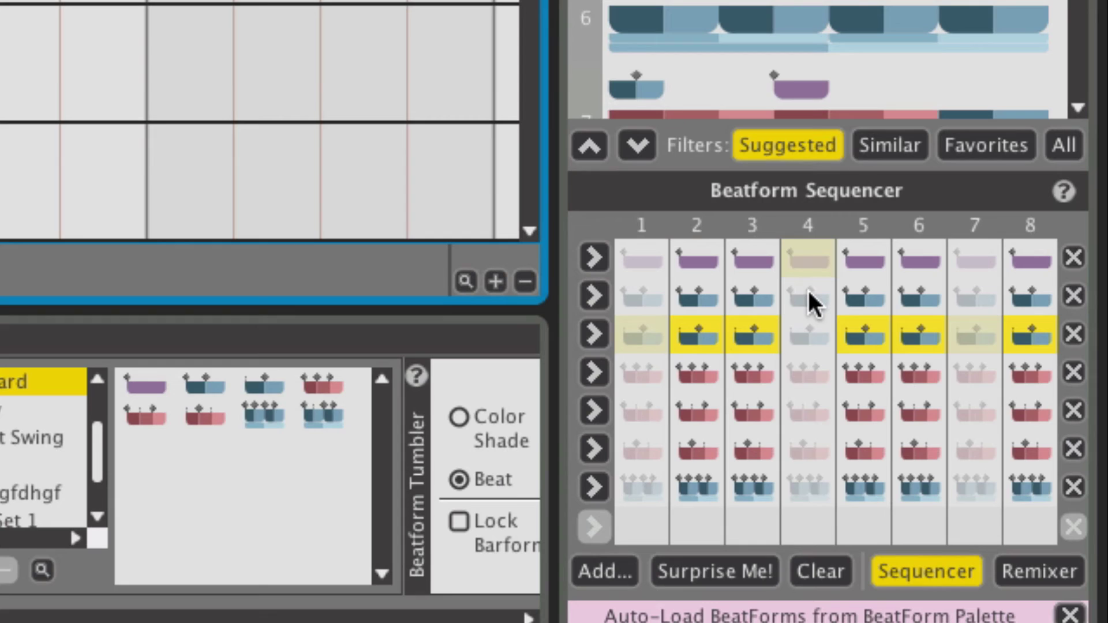
click(808, 288)
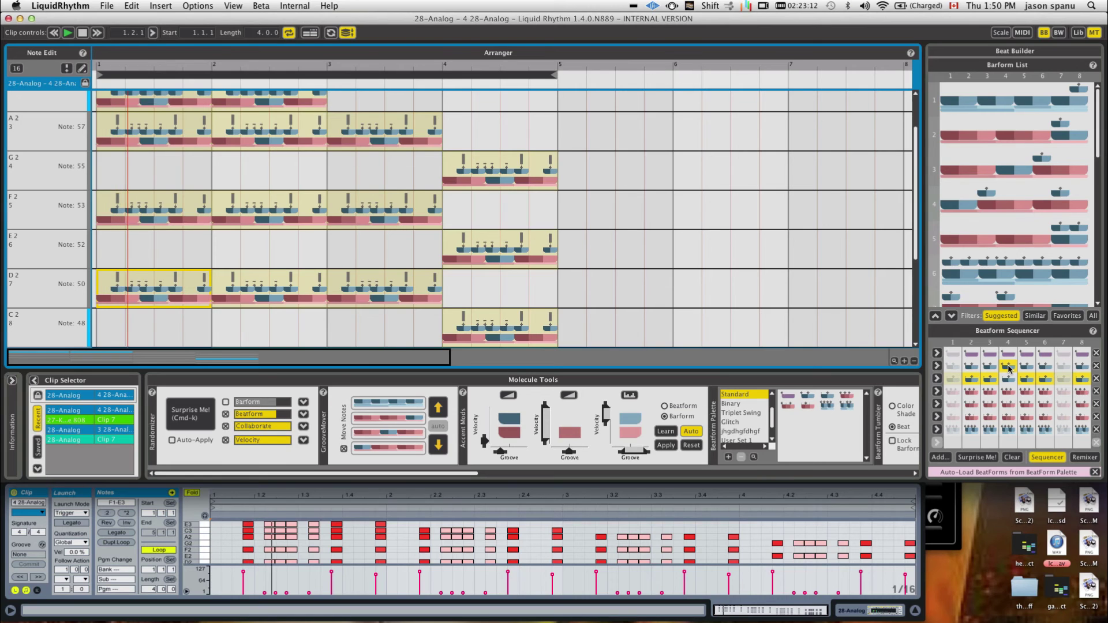
Step: Adjust the Accent Mods velocities: raise the first accent, limit the second's range to the upper half, and shift the third's range slightly lower
click(687, 424)
click(547, 434)
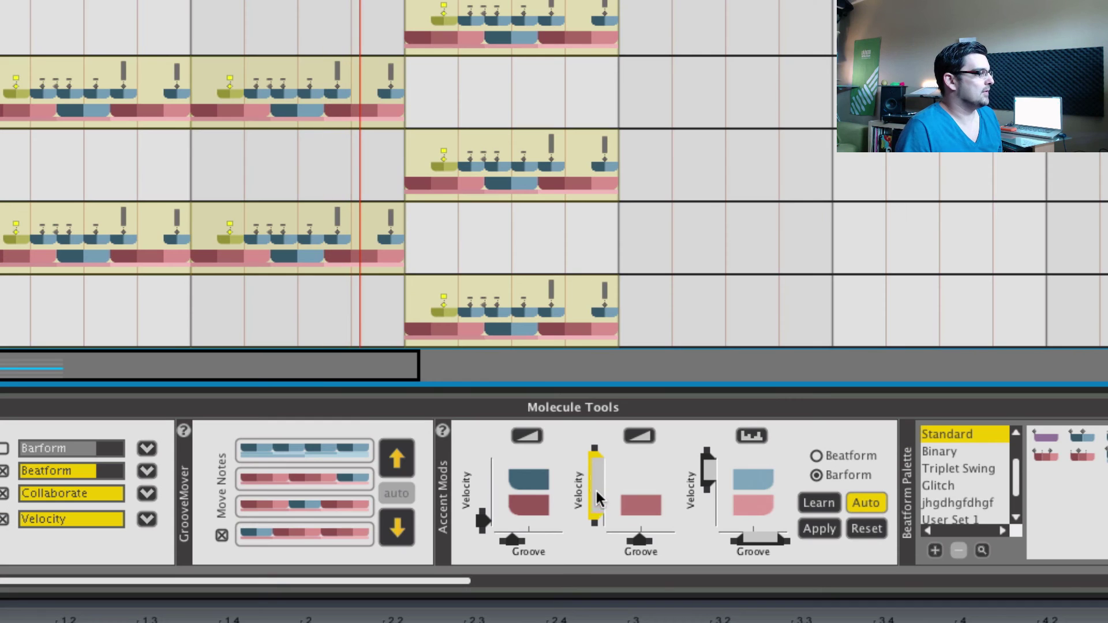
mouse_move(595, 462)
mouse_down()
mouse_move(597, 508)
mouse_move(597, 469)
mouse_up()
drag(482, 521, 484, 473)
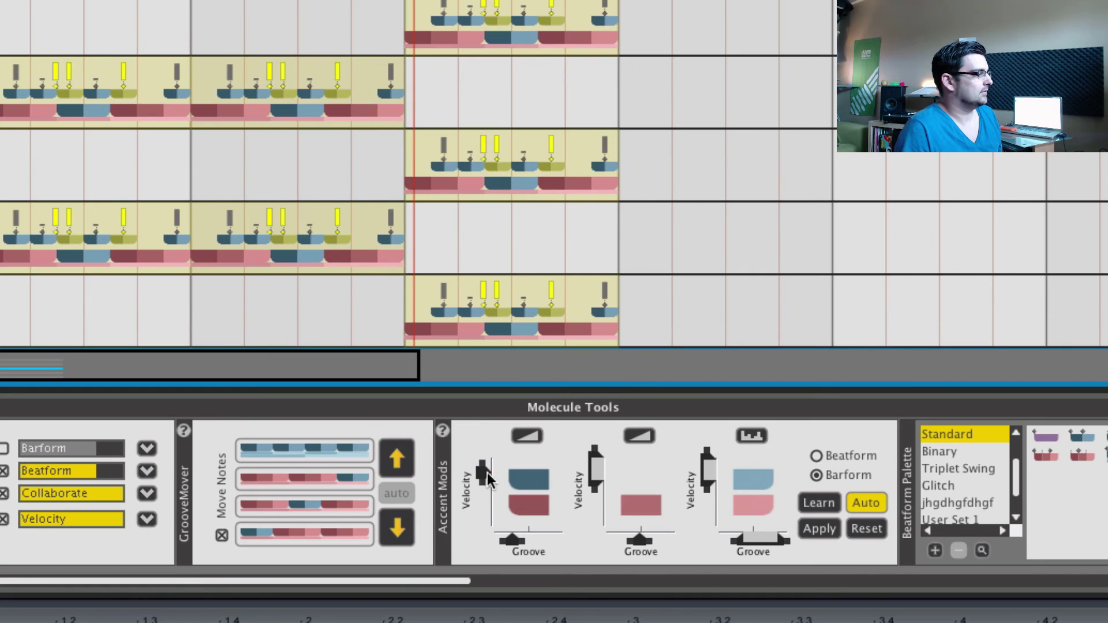
click(708, 474)
drag(709, 475, 708, 483)
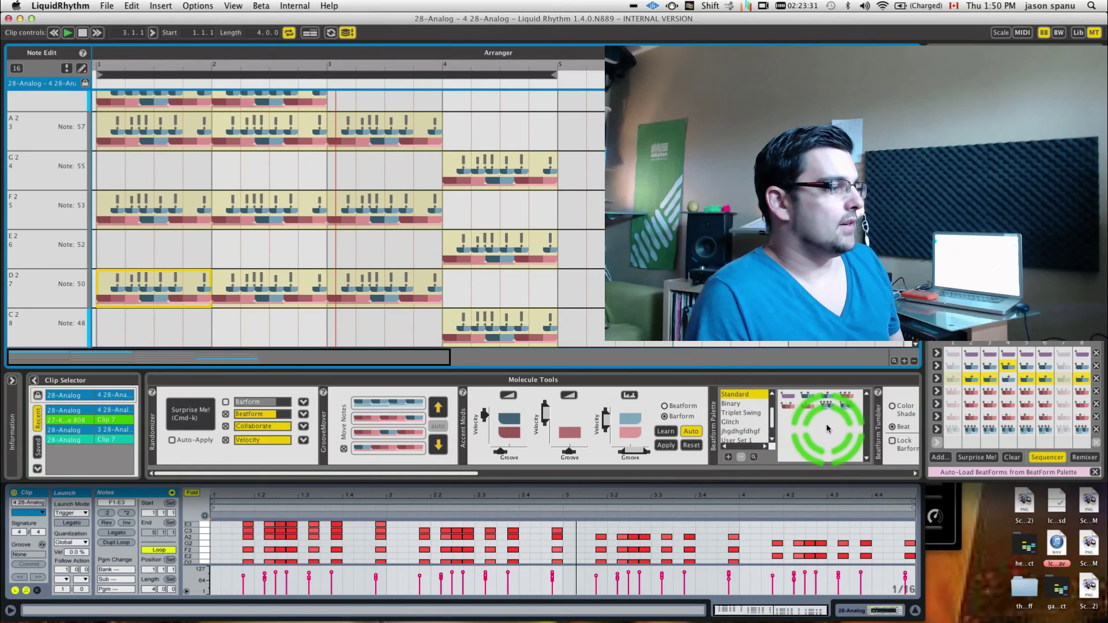
drag(827, 428, 827, 428)
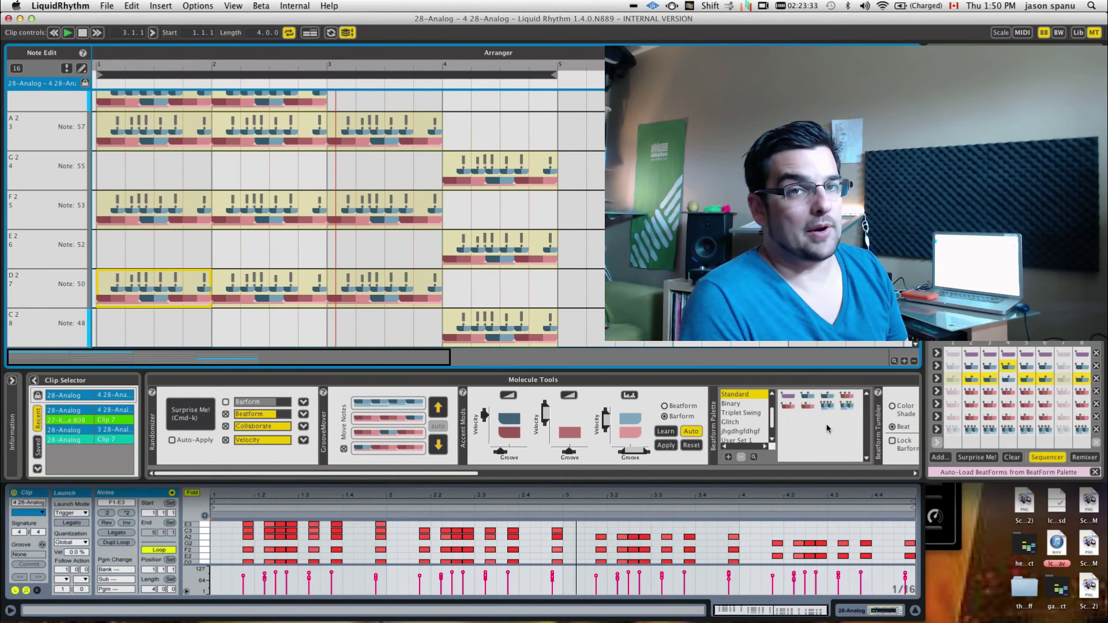